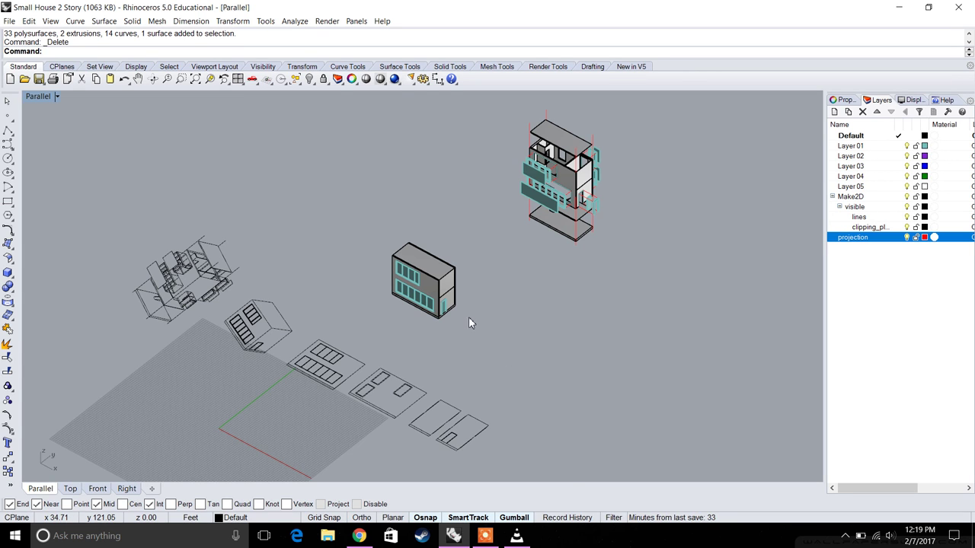
Orbit the Parallel view and window-select the small grey house model among the Make2D drawings.
right_drag(504, 340, 544, 250)
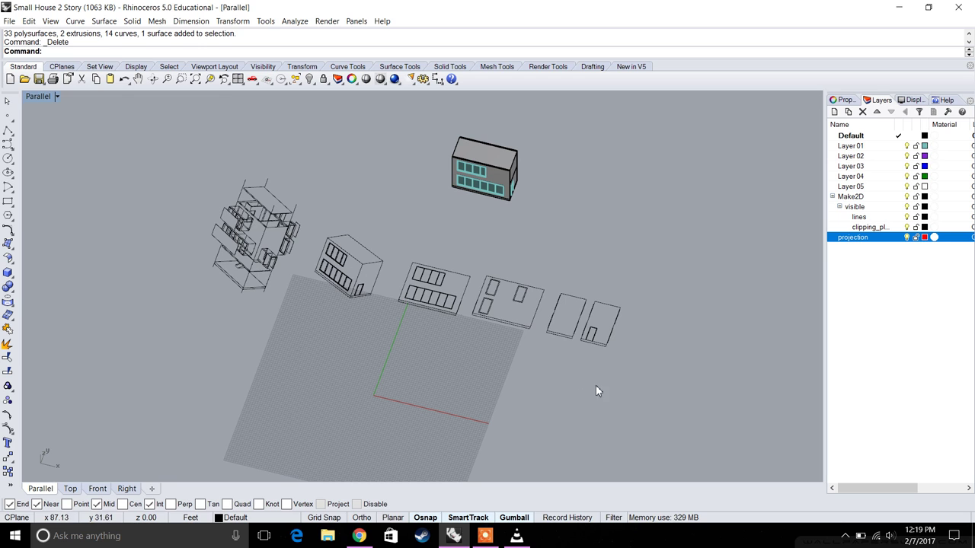
click(398, 262)
click(384, 330)
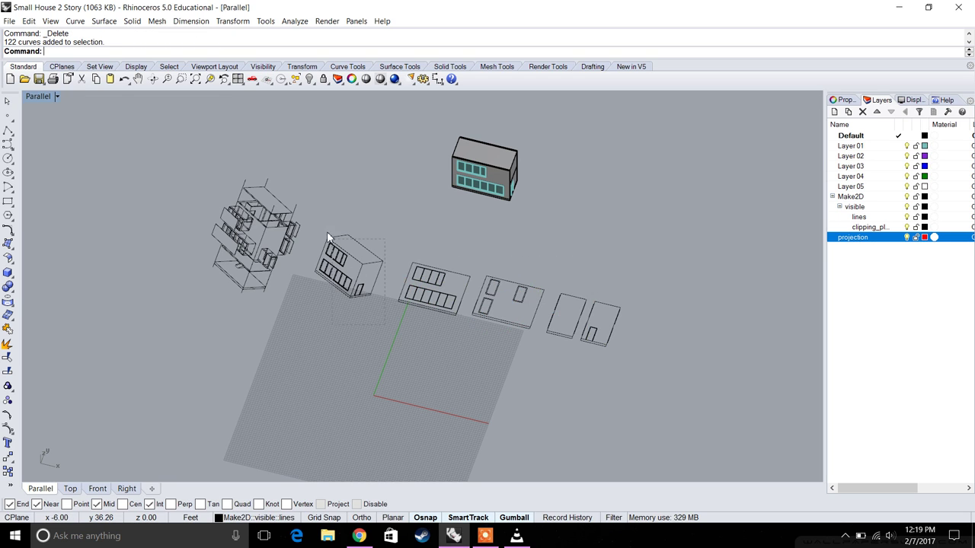
click(328, 239)
click(297, 312)
drag(297, 312, 172, 153)
right_drag(177, 213, 474, 304)
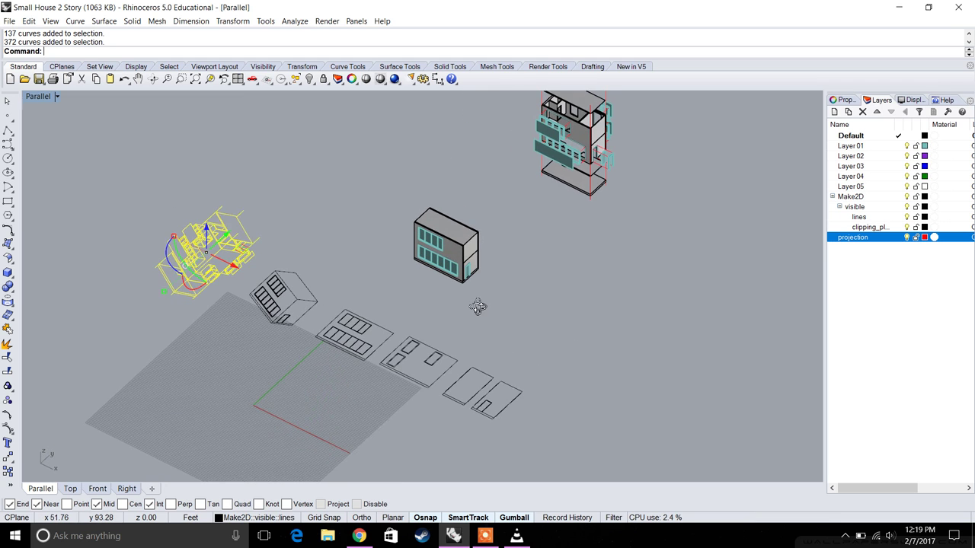
click(475, 310)
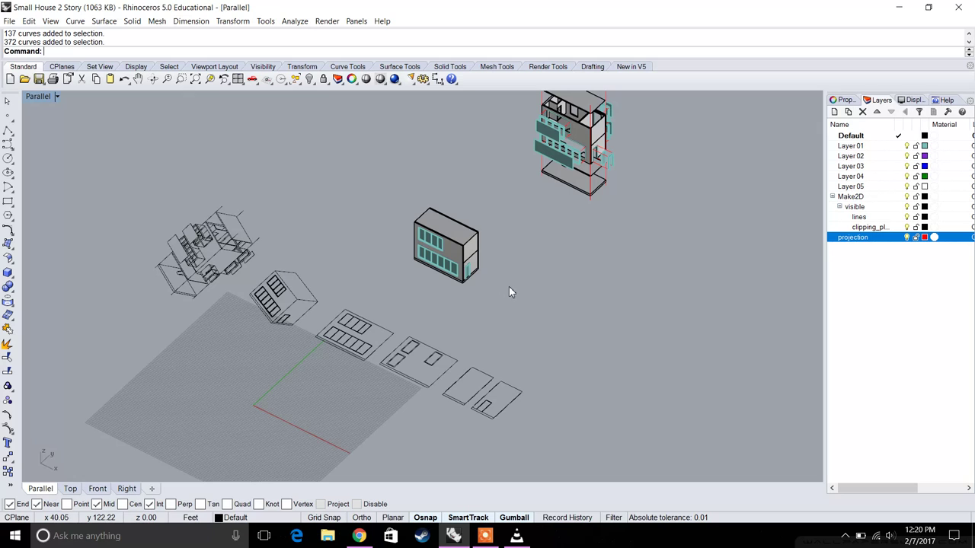
drag(513, 288, 370, 195)
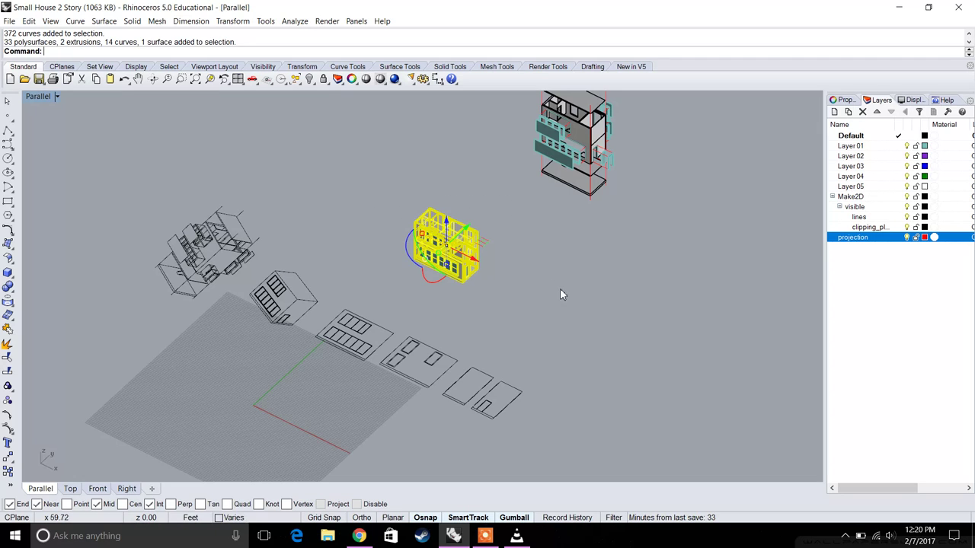
Paste a copy of the house model and drag it up and to the right of the original.
right_drag(576, 291, 470, 295)
key(ctrl+c)
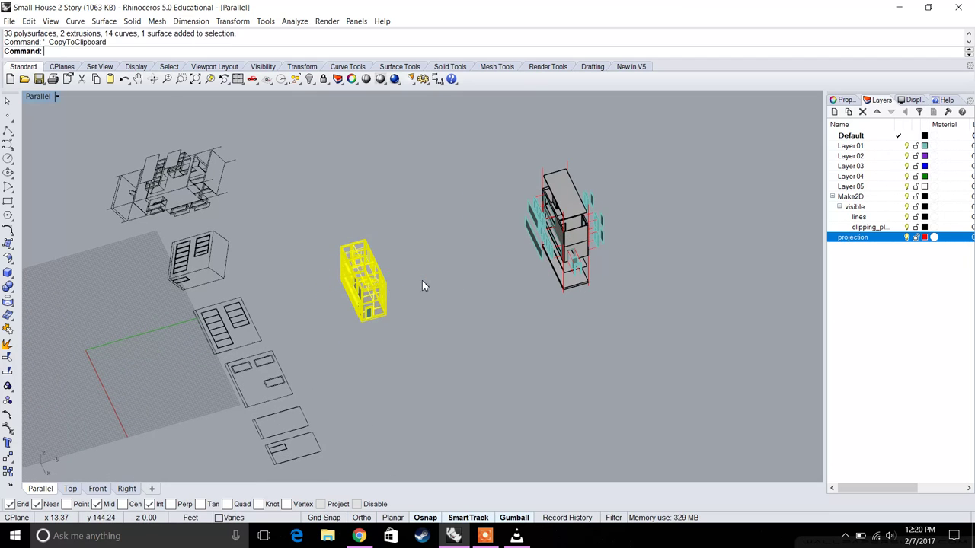
key(ctrl+v)
scroll(465, 280, down, 5)
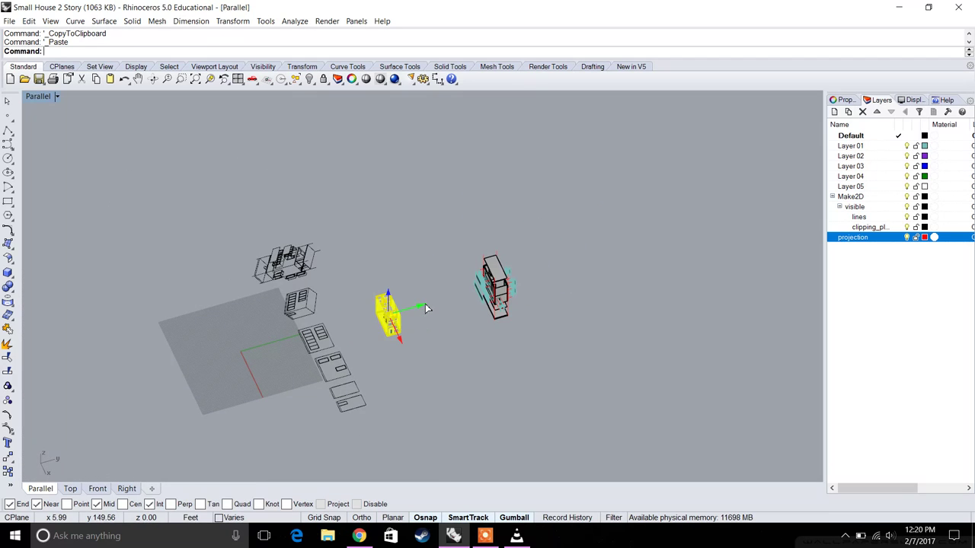
drag(426, 309, 616, 257)
right_drag(616, 257, 583, 259)
scroll(520, 189, up, 4)
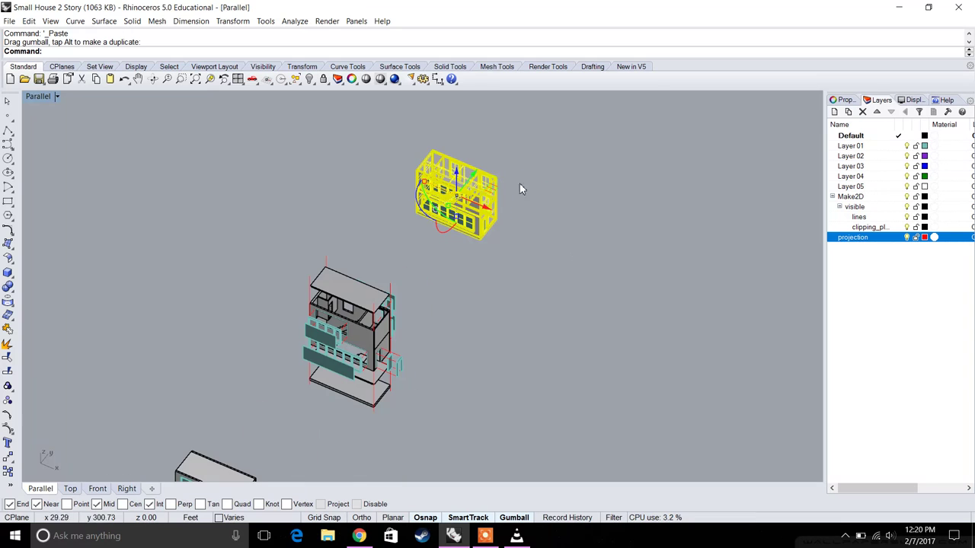
drag(473, 177, 394, 130)
Zoom to the selected copy, then clear the selection and orbit around it.
click(181, 79)
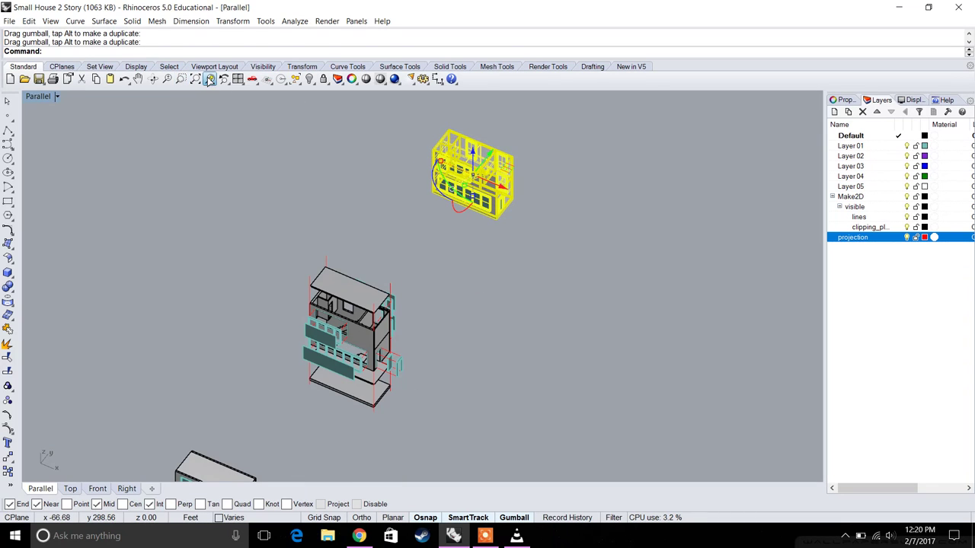
key(Escape)
mouse_move(370, 263)
right_down()
mouse_move(404, 267)
mouse_move(382, 271)
right_up()
scroll(382, 272, up, 2)
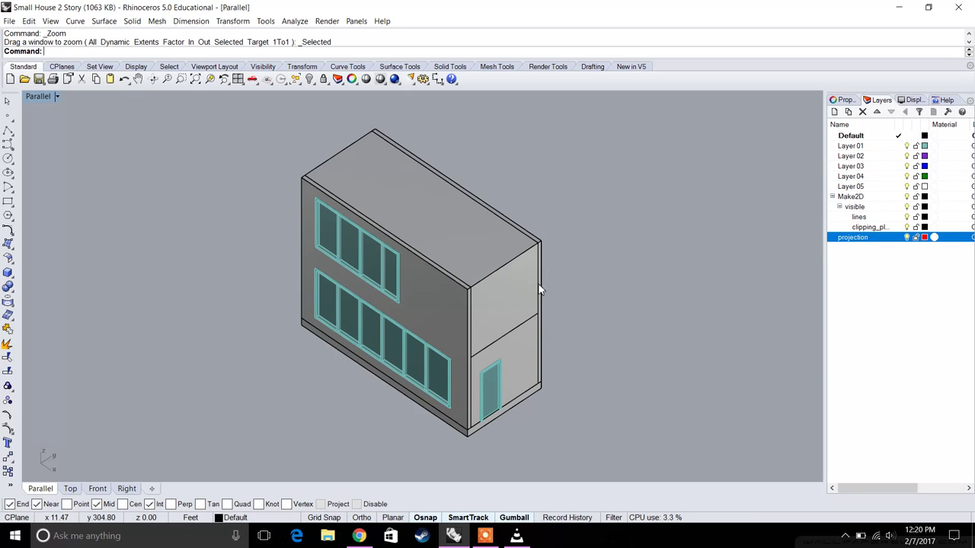
Add a layer named 'Clipping Plane', give it the colour Red, and set it current.
right_click(865, 273)
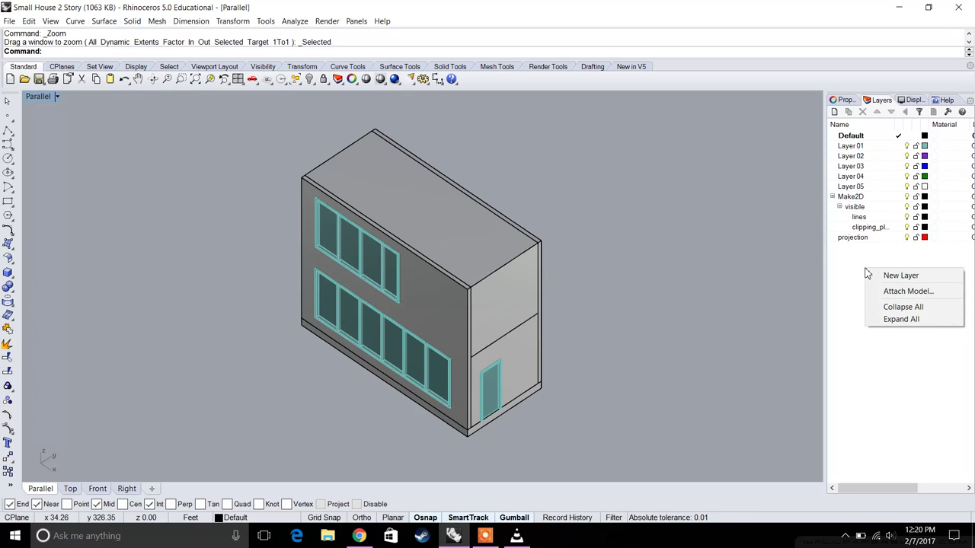
click(877, 275)
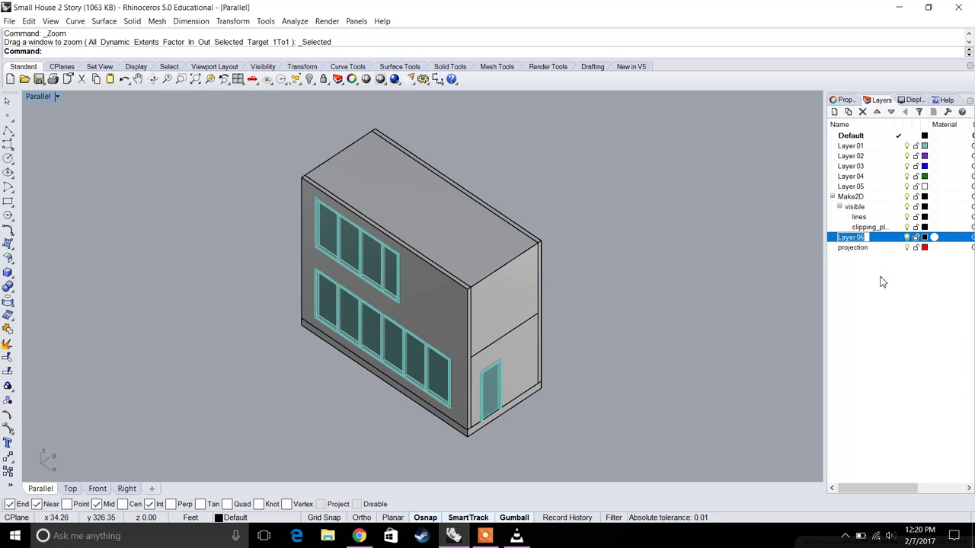
text(Clip)
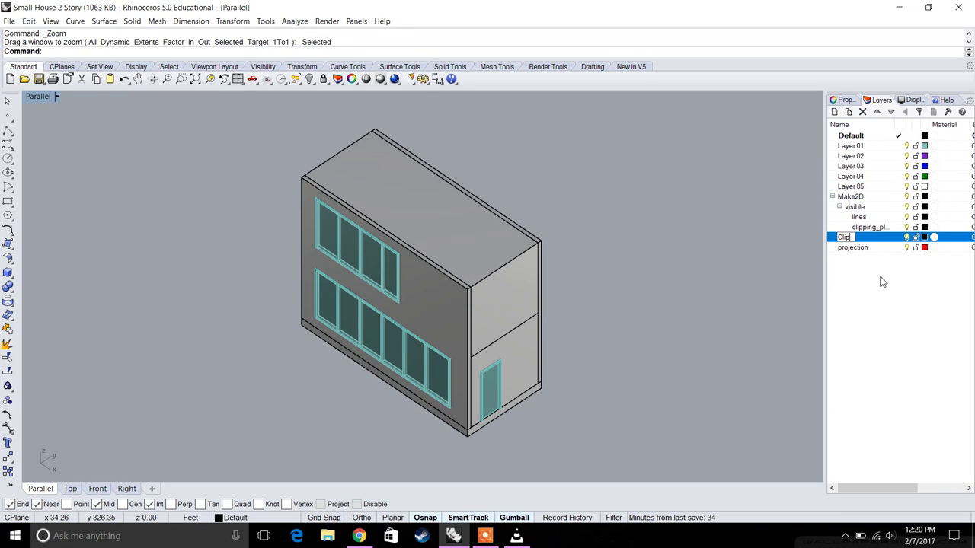
text(ping Plane)
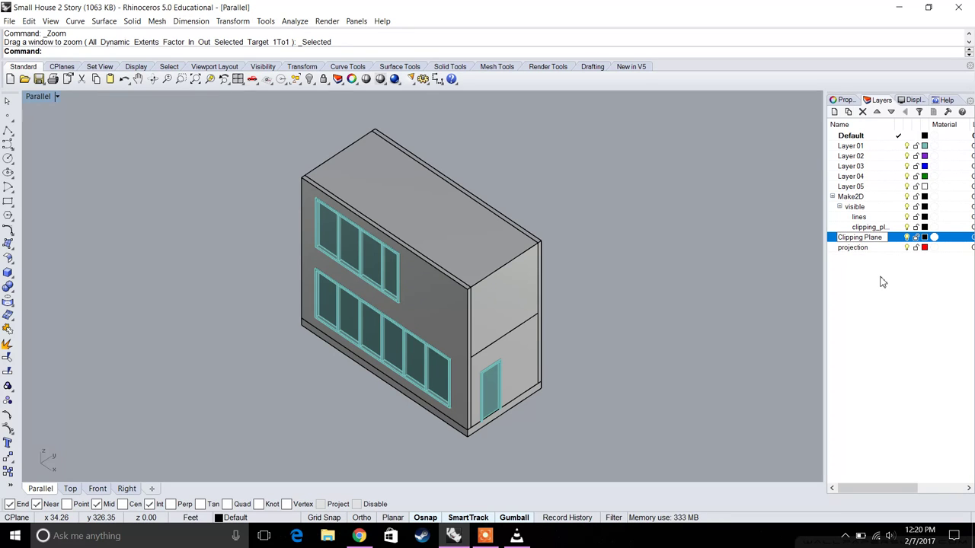
click(882, 282)
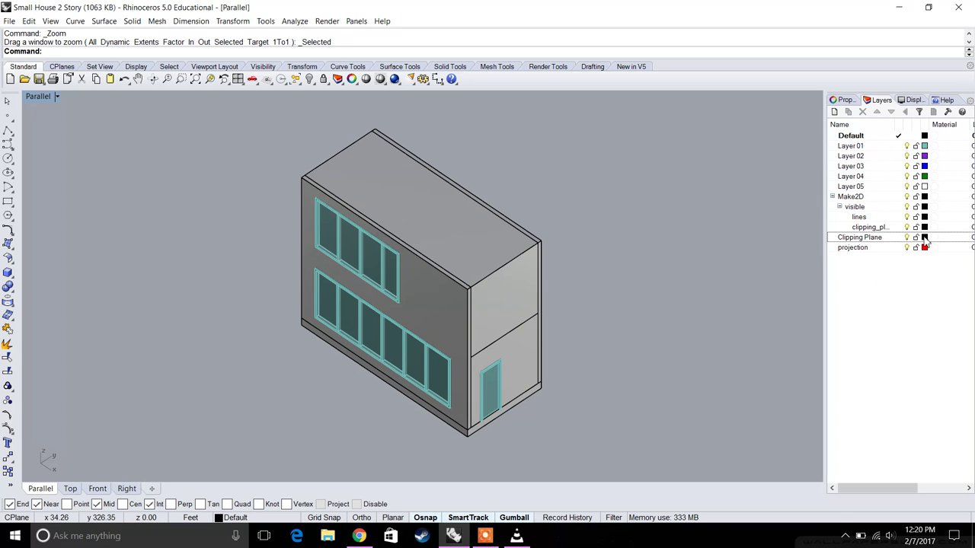
click(924, 238)
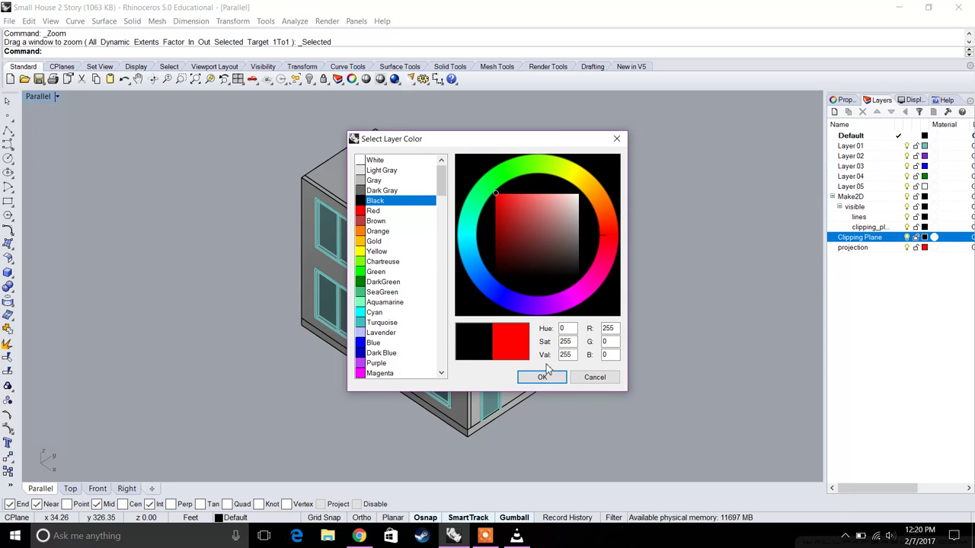
click(542, 377)
click(858, 227)
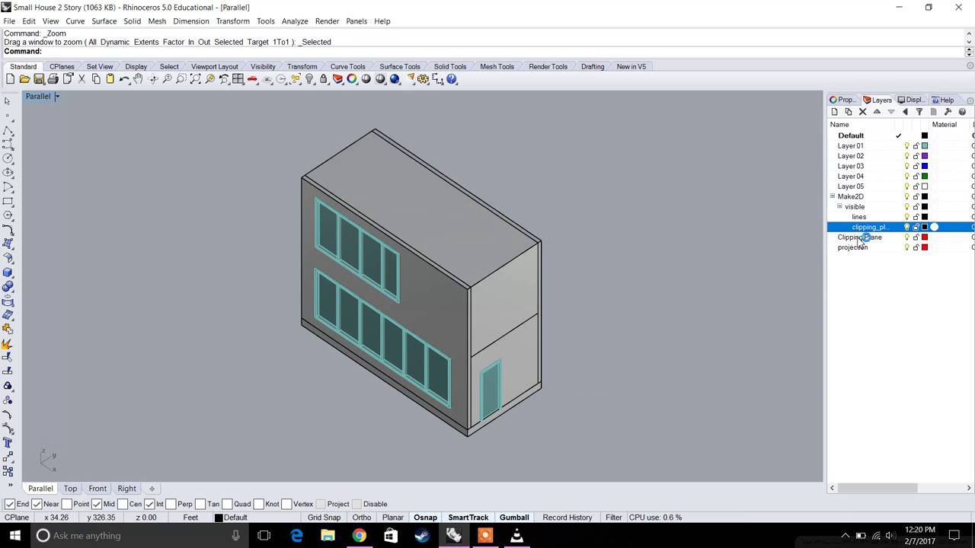
click(859, 239)
double_click(859, 237)
right_drag(643, 254, 616, 244)
Draw a Vertical clipping plane along the short end wall, starting from the building's bottom corner.
text(C)
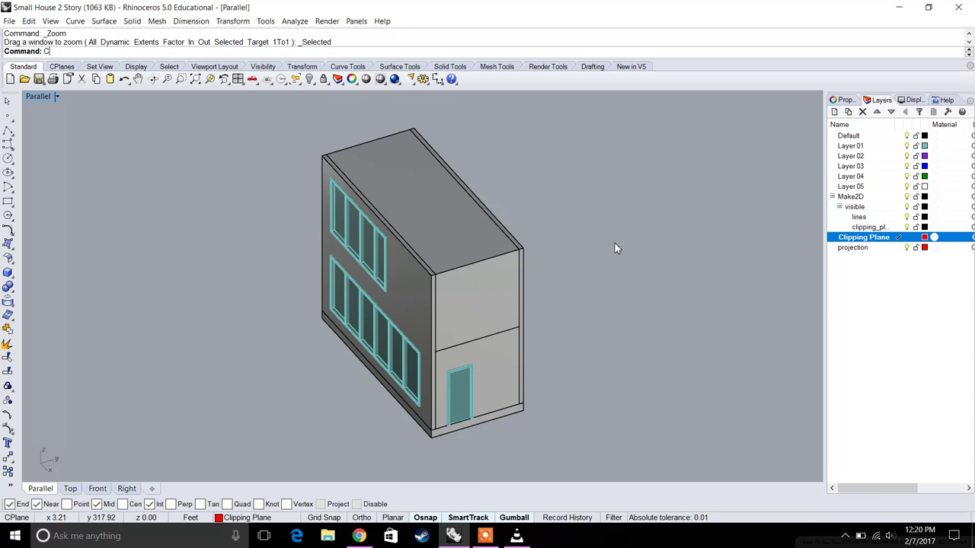
text(lip)
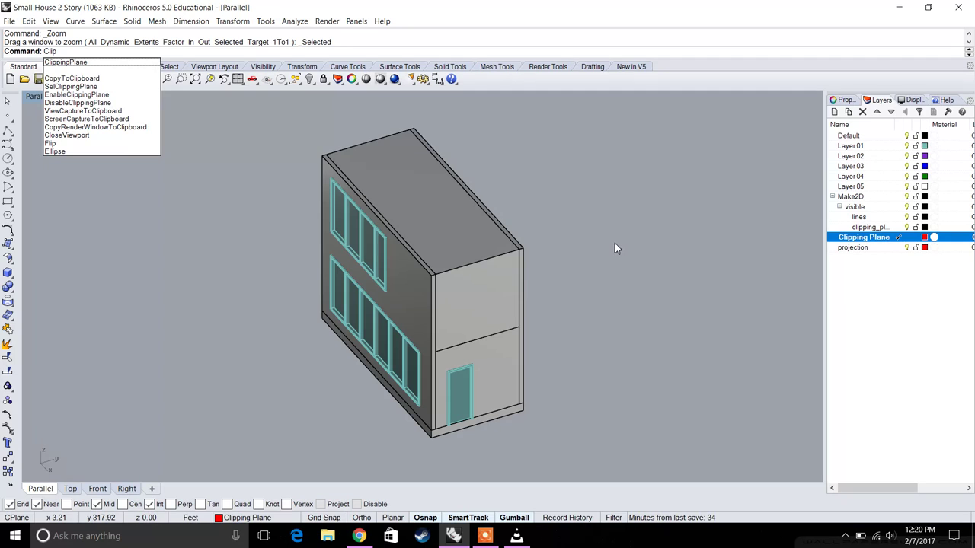
click(99, 62)
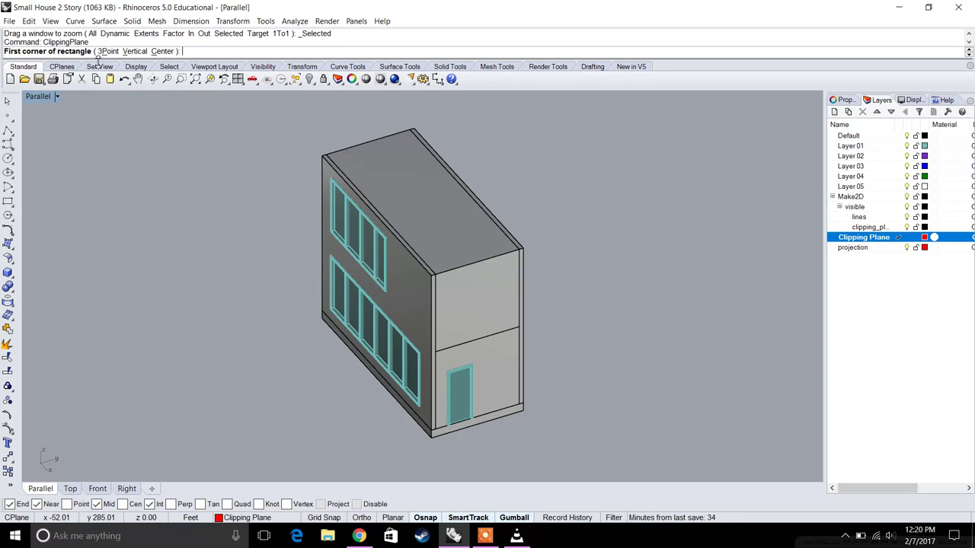
click(136, 52)
click(431, 437)
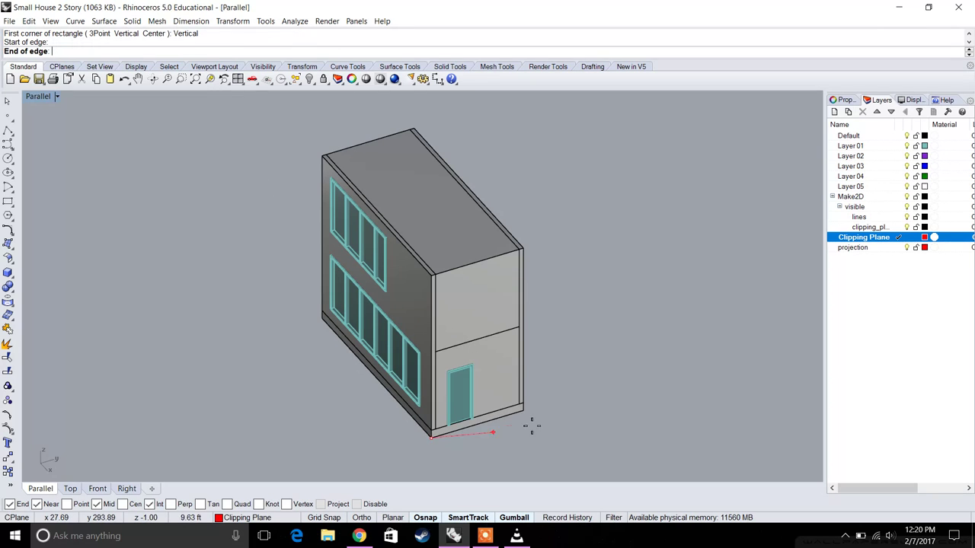
click(567, 397)
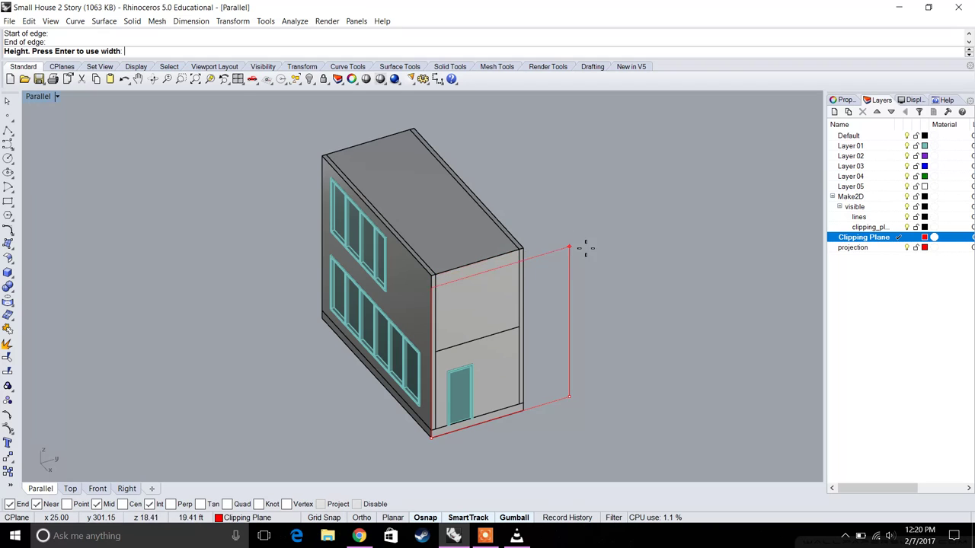
click(572, 271)
mouse_move(558, 303)
right_down()
mouse_move(543, 332)
mouse_move(602, 311)
mouse_move(536, 332)
mouse_move(551, 296)
right_up()
click(550, 297)
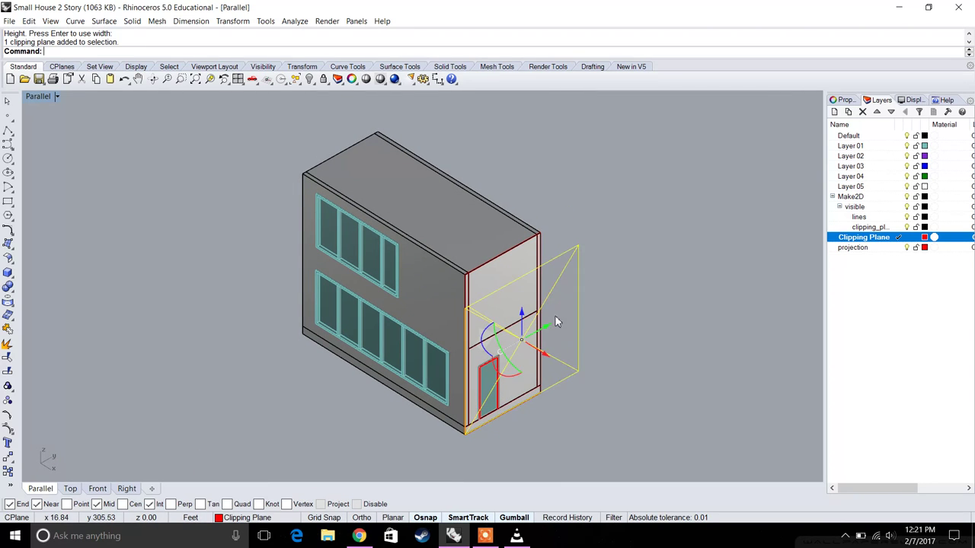
Rotate and slide the clipping plane to try different section cuts, undoing the last rotation.
right_drag(583, 348, 564, 351)
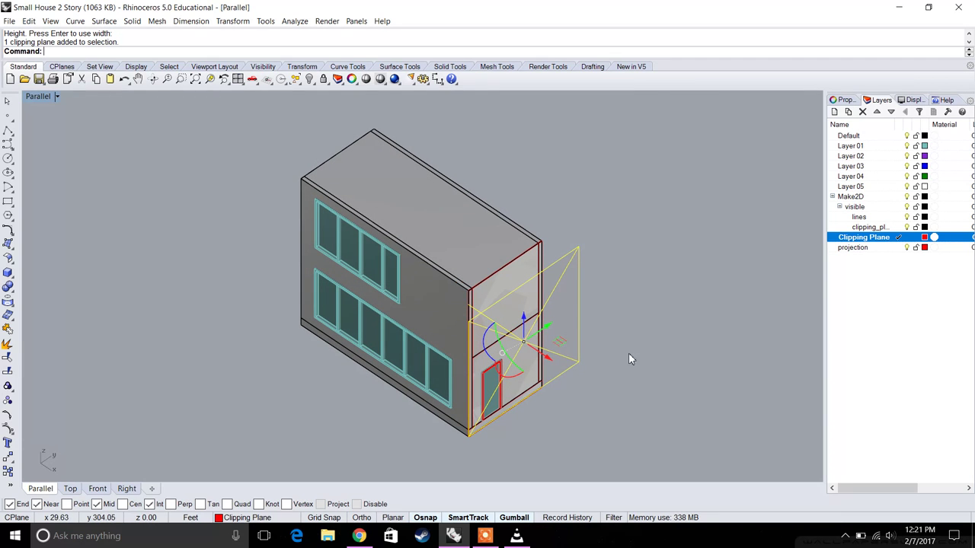
drag(490, 353, 487, 326)
right_drag(487, 326, 393, 323)
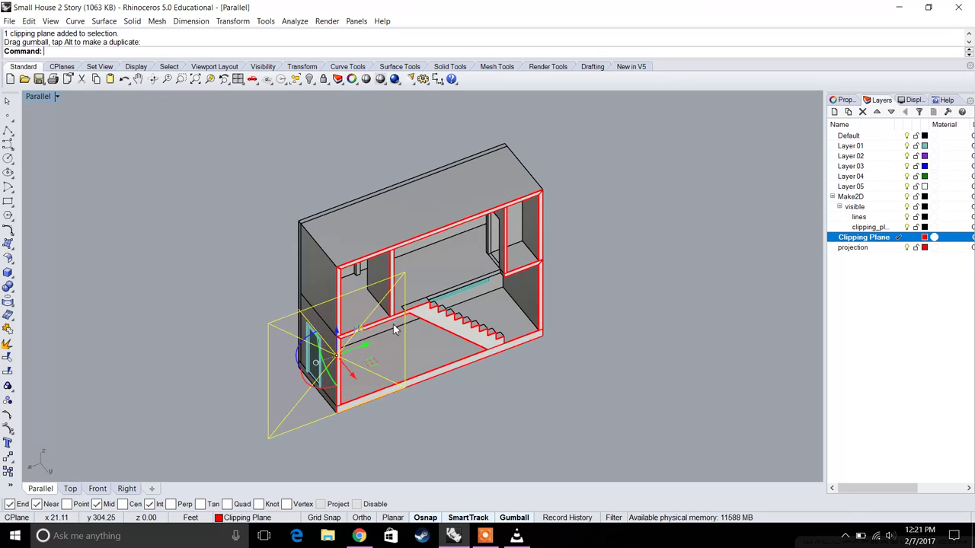
drag(348, 375, 334, 350)
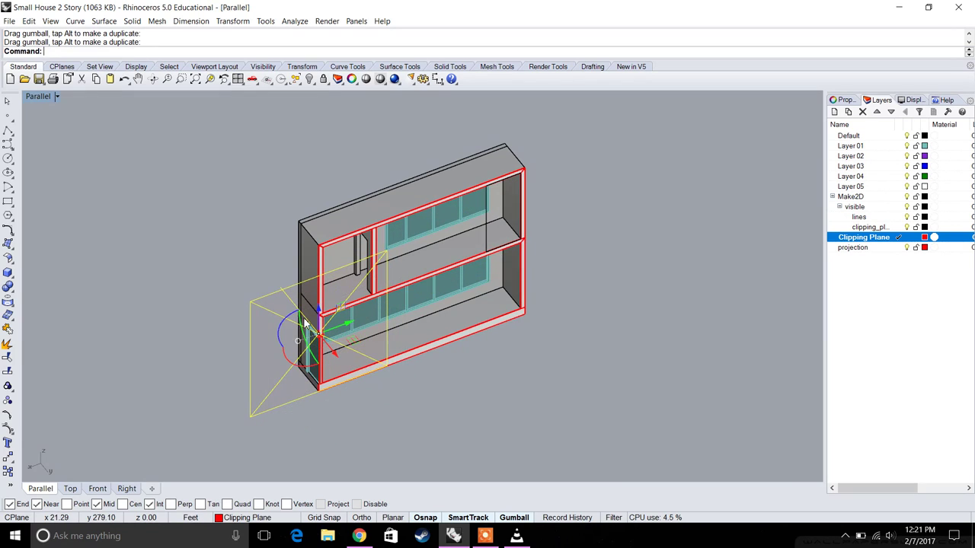
drag(294, 316, 404, 323)
key(ctrl+z)
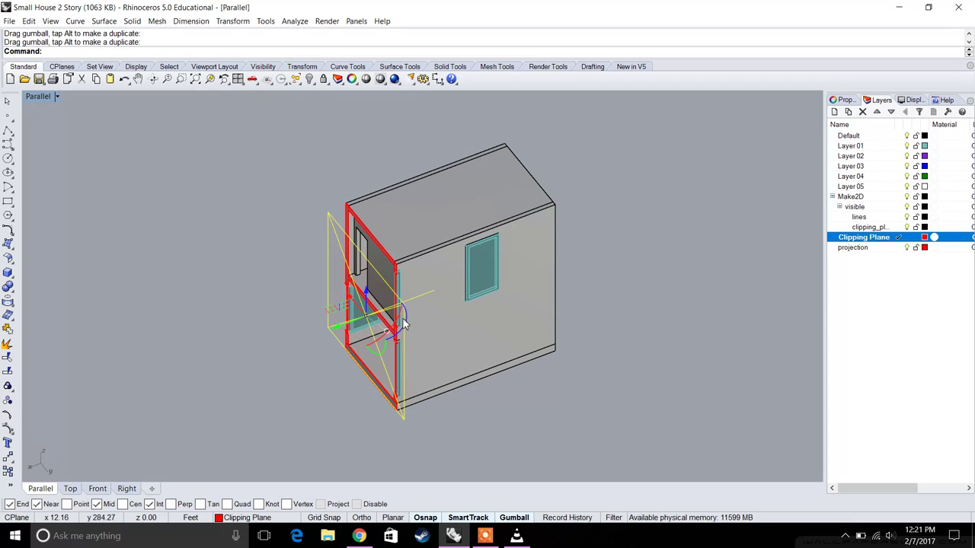
Paste a duplicate clipping plane, rotate it into the house, then delete the duplicate.
key(ctrl+c)
key(ctrl+v)
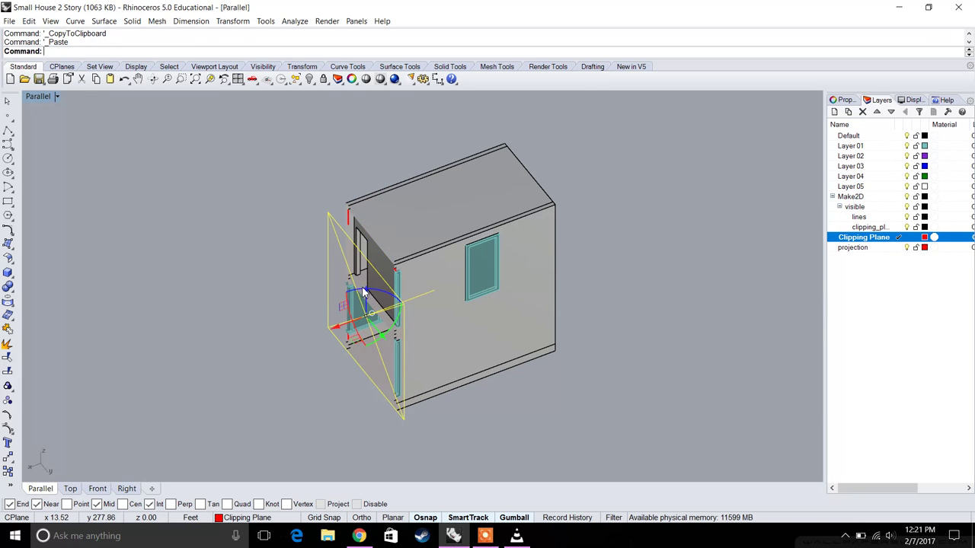
drag(364, 292, 301, 357)
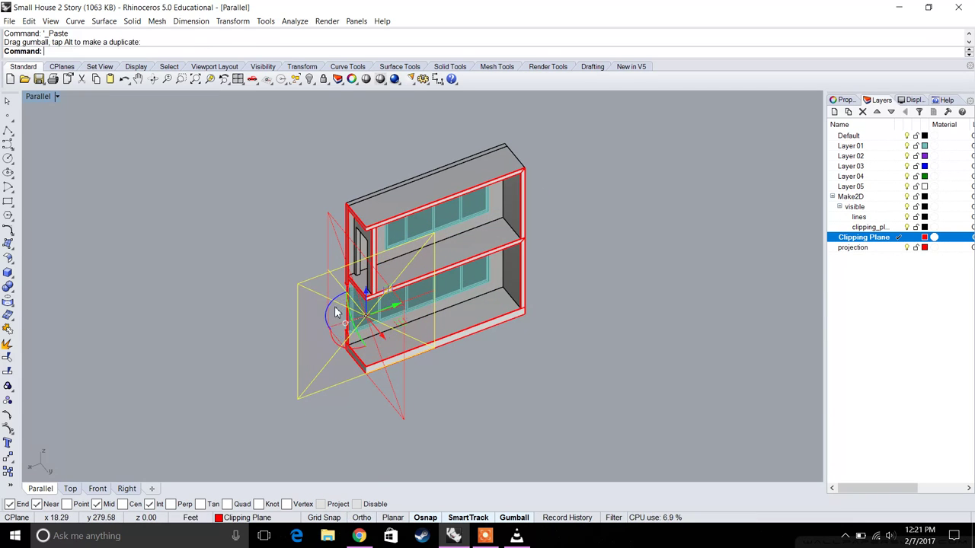
drag(333, 306, 337, 359)
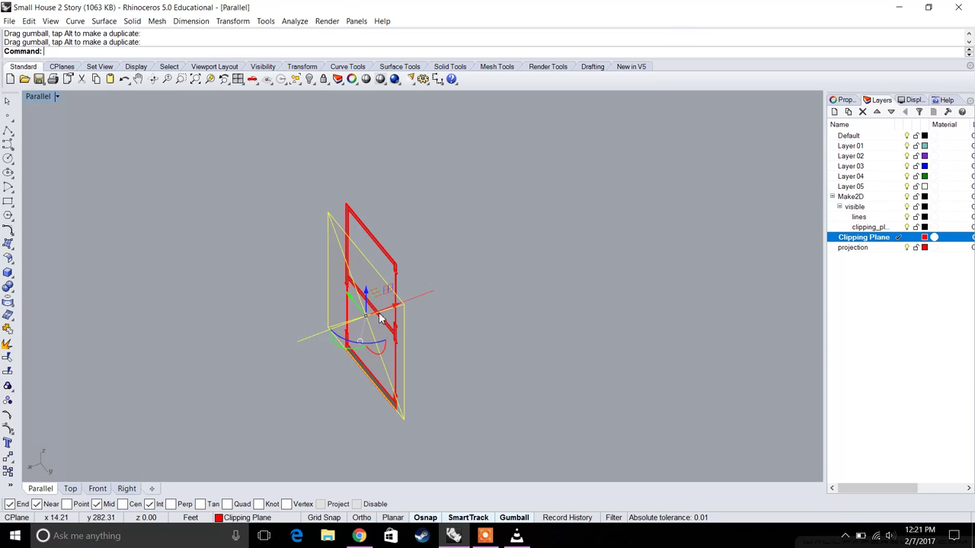
right_drag(417, 308, 487, 279)
key(Delete)
Turn the clipping plane about 90° and slide it along its axis to reveal the stairs.
click(441, 308)
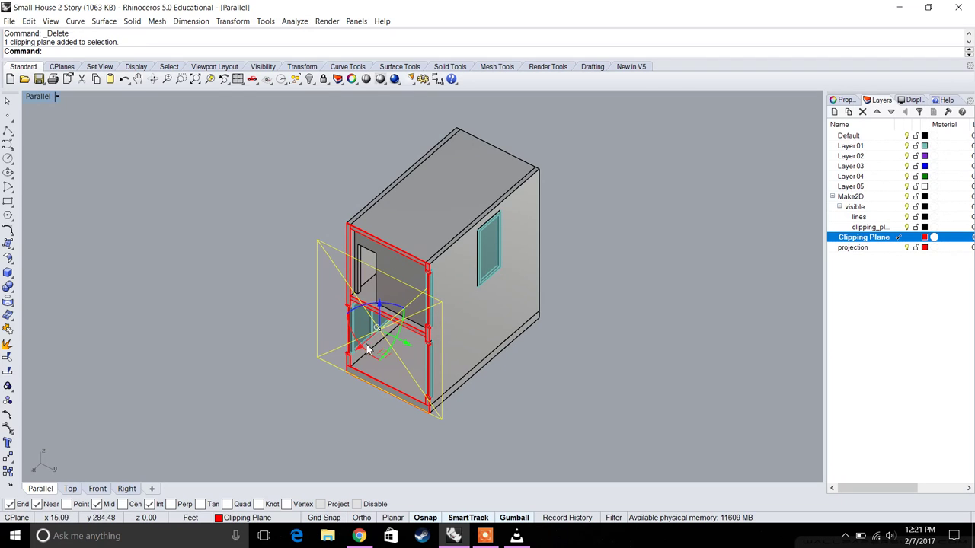
drag(358, 311, 311, 351)
scroll(378, 330, up, 4)
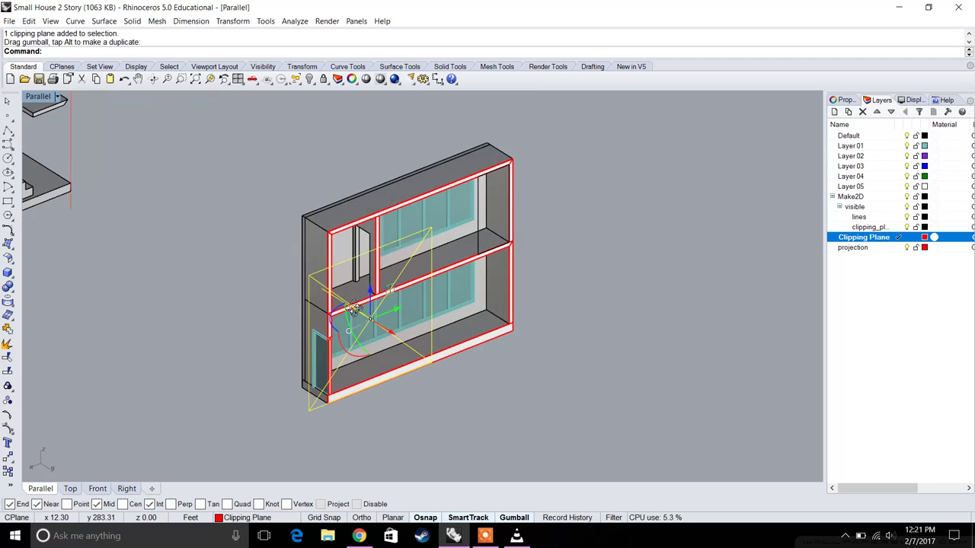
drag(392, 336, 416, 368)
right_drag(416, 368, 537, 336)
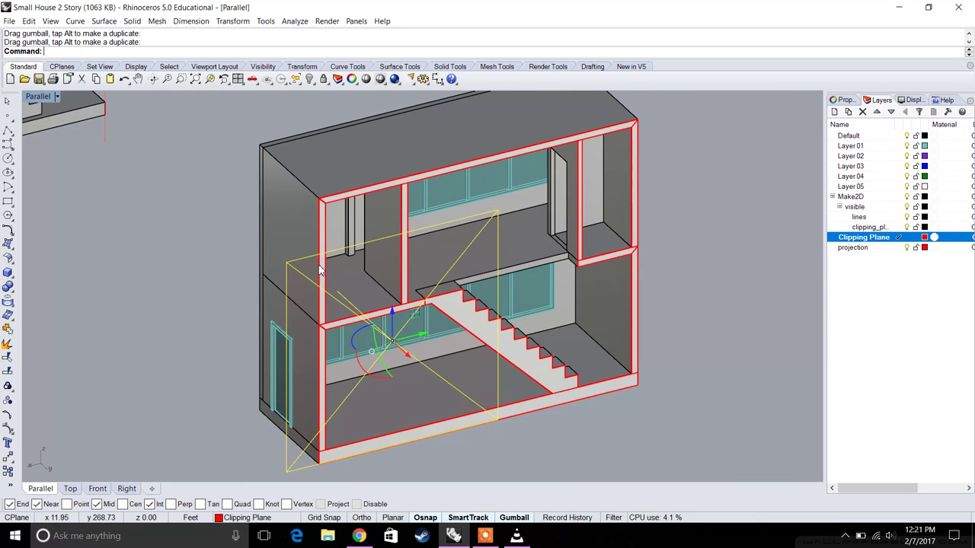
Shift the clipping plane slightly deeper, deselect it, and orbit back to an isometric view.
right_drag(474, 297, 408, 196)
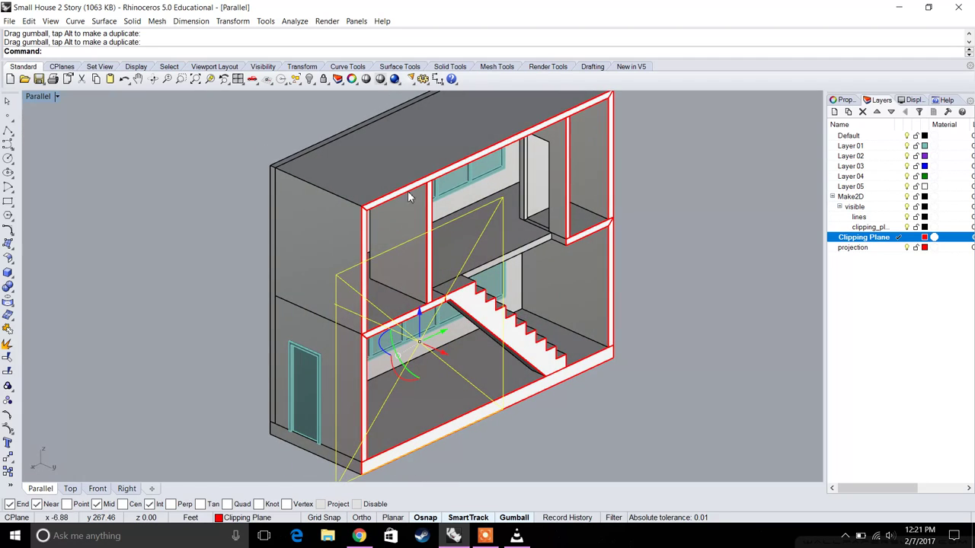
scroll(445, 295, down, 3)
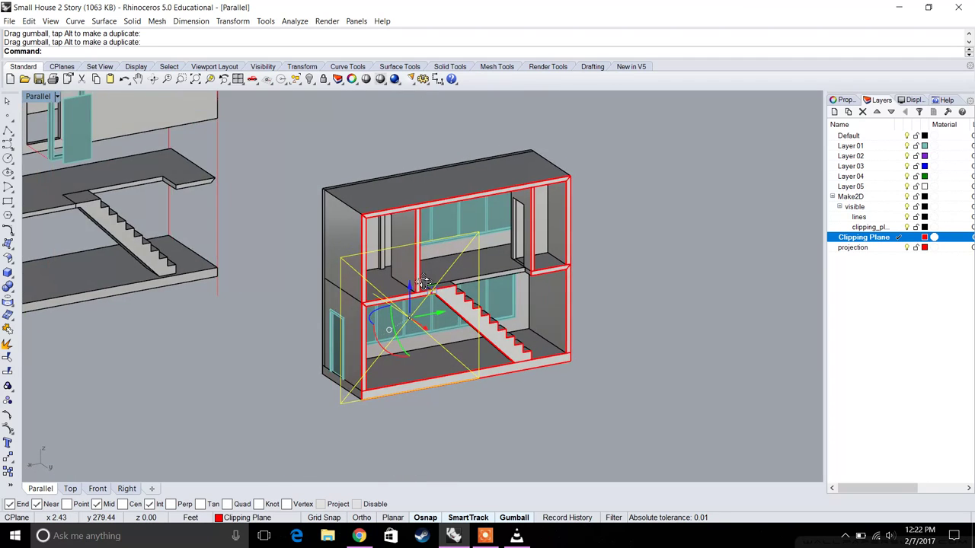
right_drag(450, 290, 435, 327)
scroll(435, 328, up, 3)
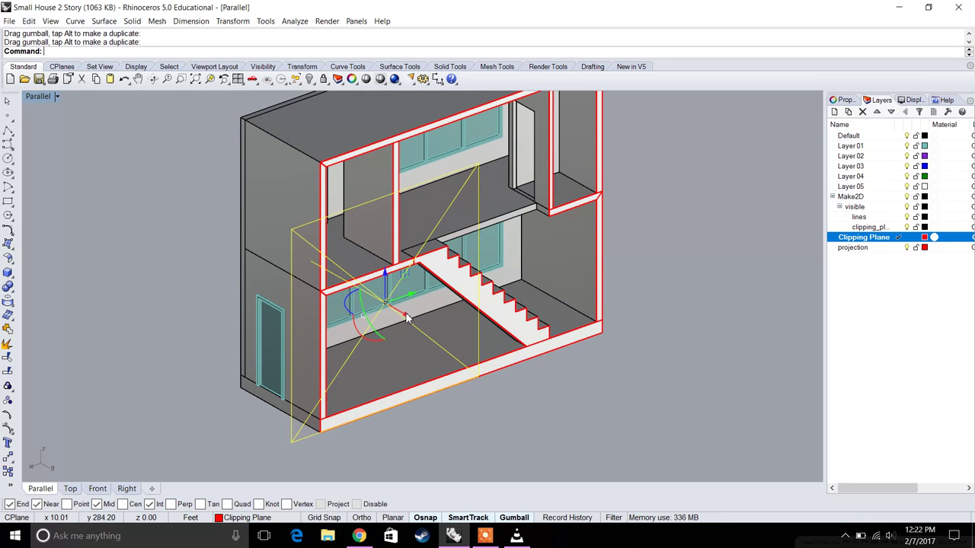
drag(409, 317, 411, 320)
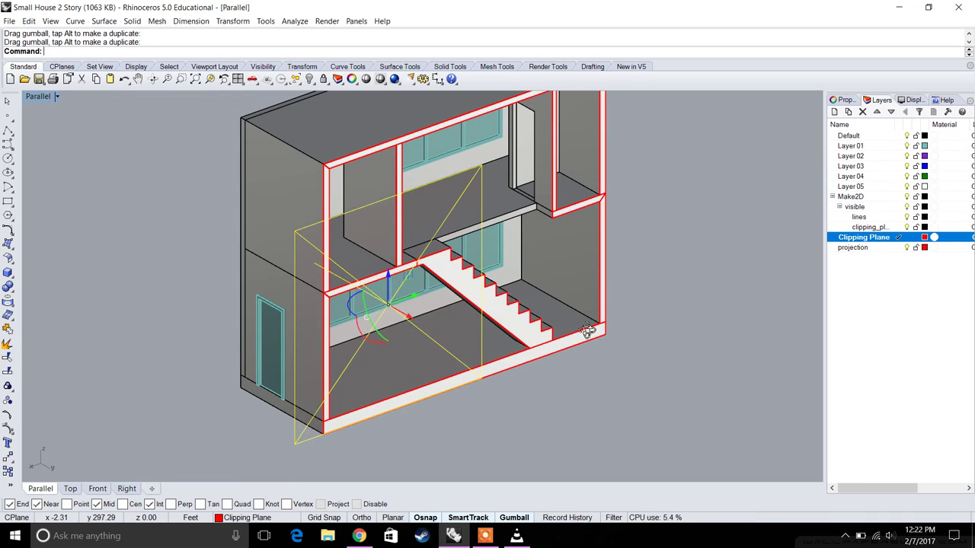
right_drag(587, 330, 604, 332)
key(Escape)
right_drag(426, 289, 497, 308)
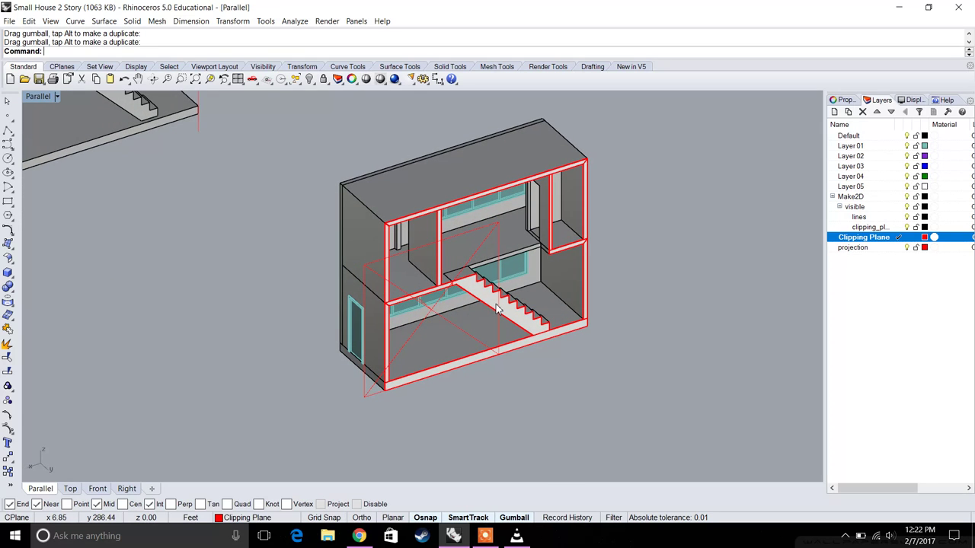
Hide the clipping plane, save Small House 2 Story.3dm, show the plane again, and make Default current.
click(363, 272)
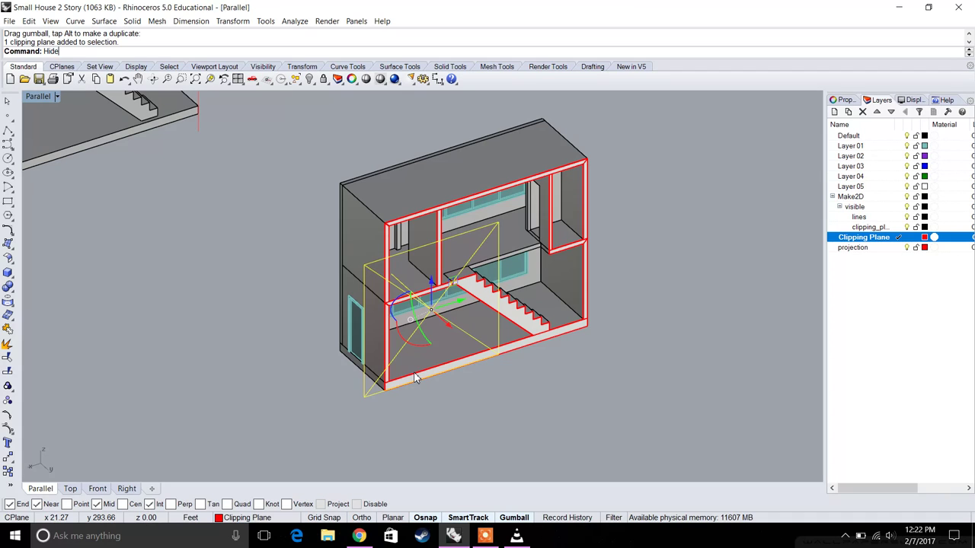
key(Return)
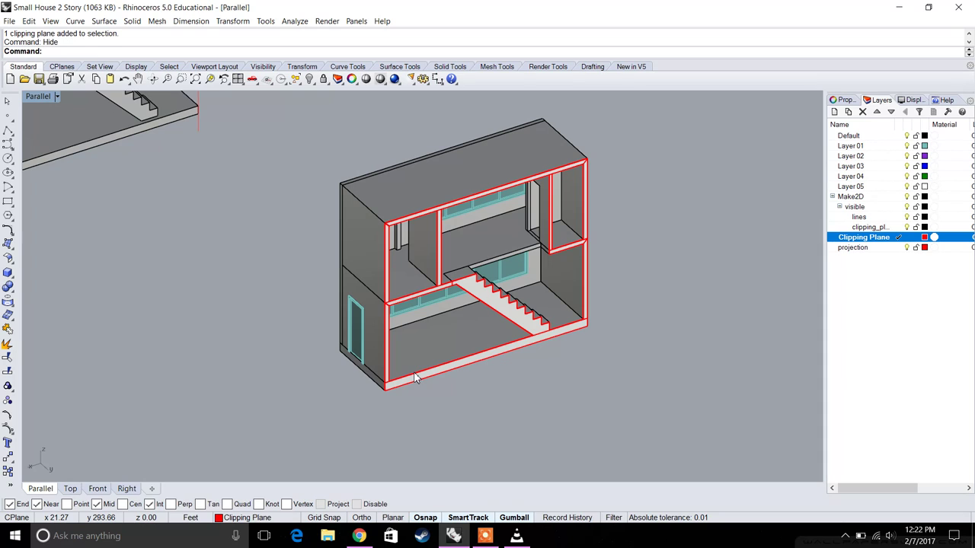
key(ctrl+s)
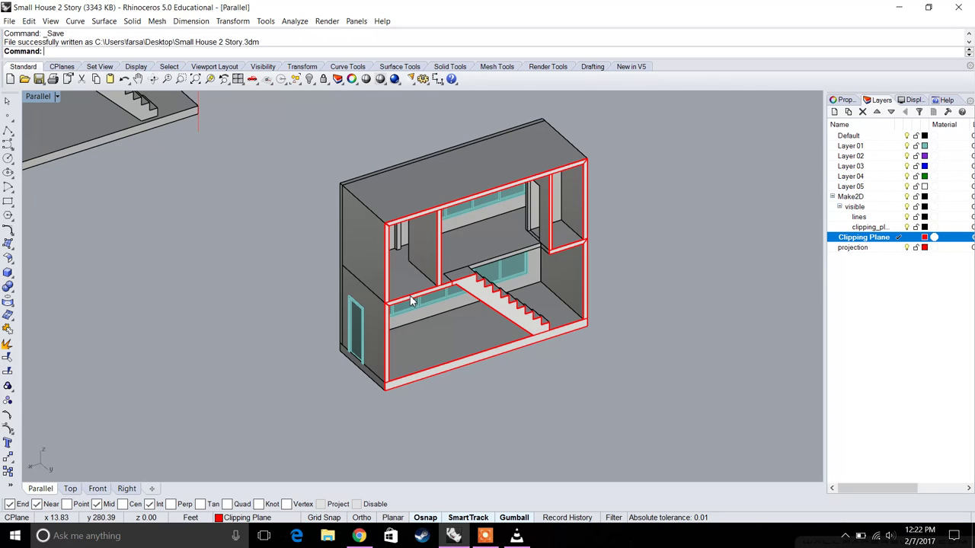
key(Return)
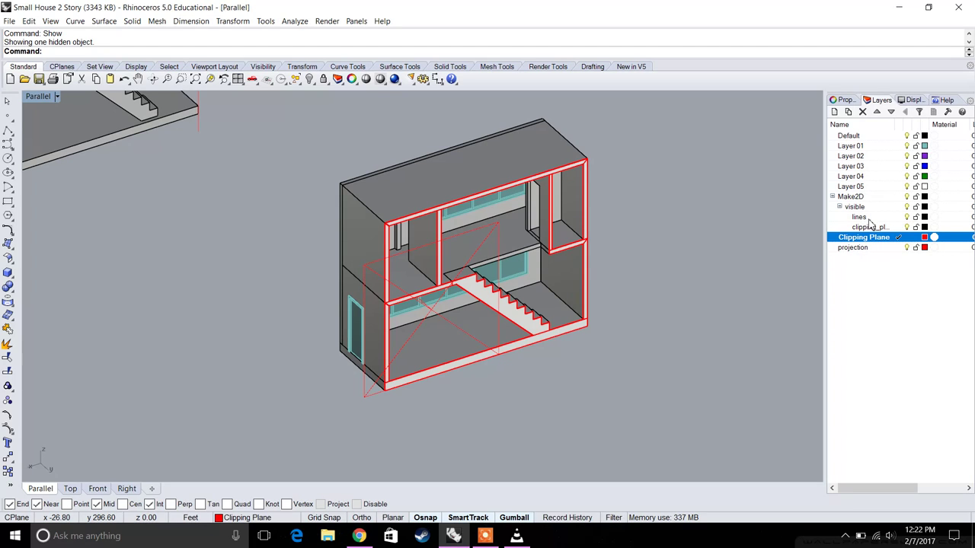
double_click(851, 135)
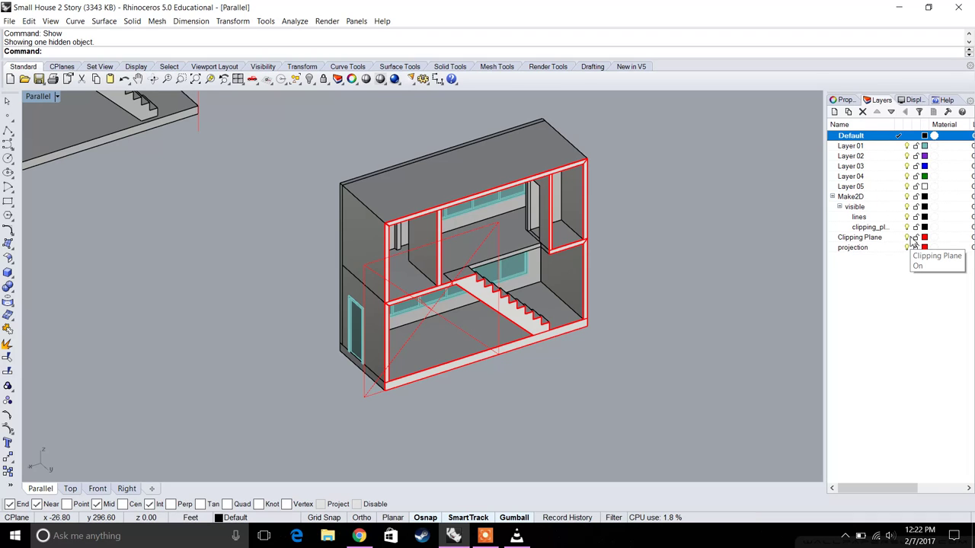
Select the Clipping Plane layer row and frame the sectioned house in the Parallel view.
click(876, 238)
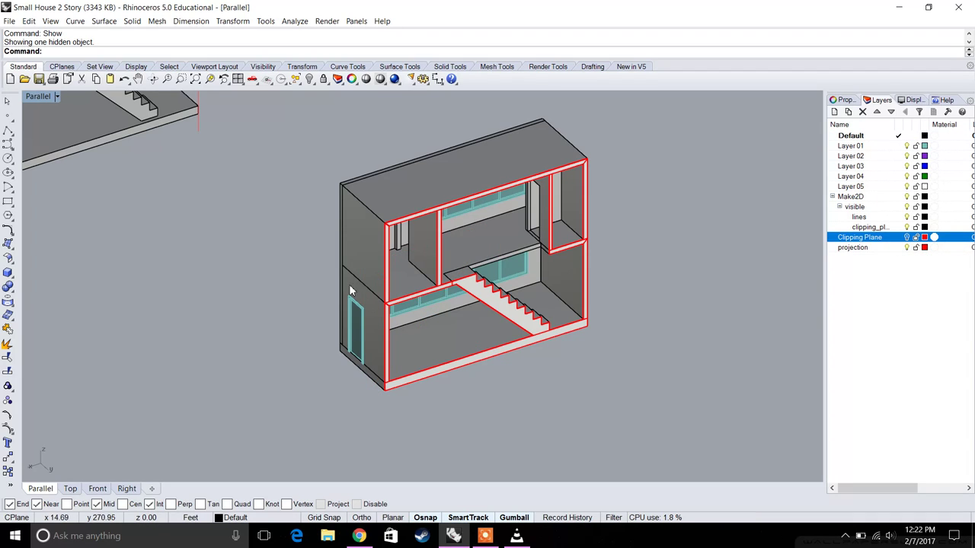
right_drag(457, 322, 446, 290)
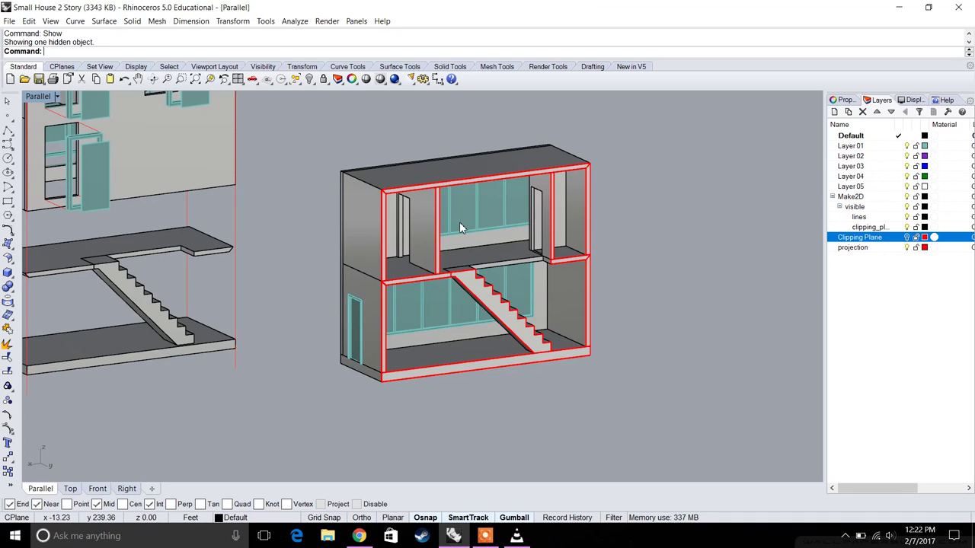
scroll(459, 224, up, 2)
right_drag(479, 219, 480, 221)
Run Make2D on all geometry from the current view, then maximize the Top viewport.
key(ctrl+a)
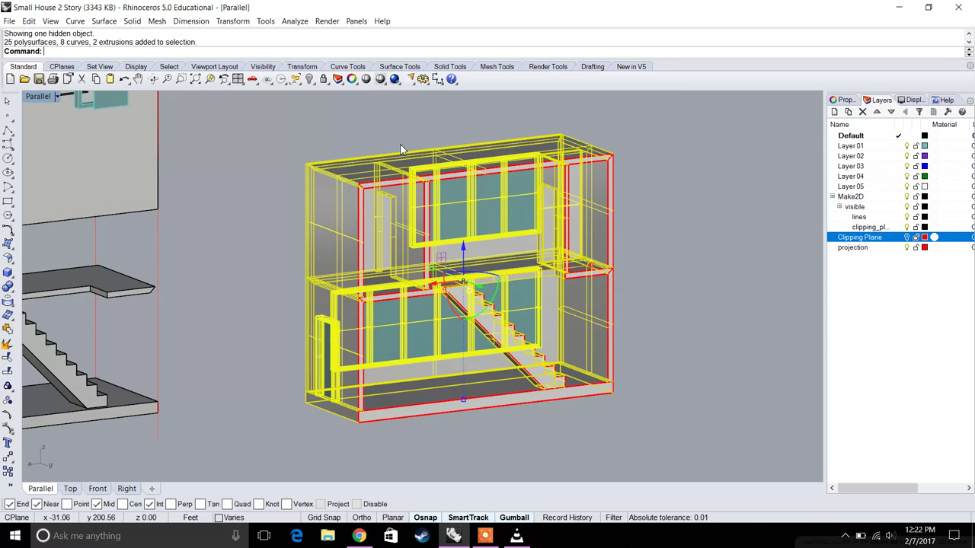
key(Return)
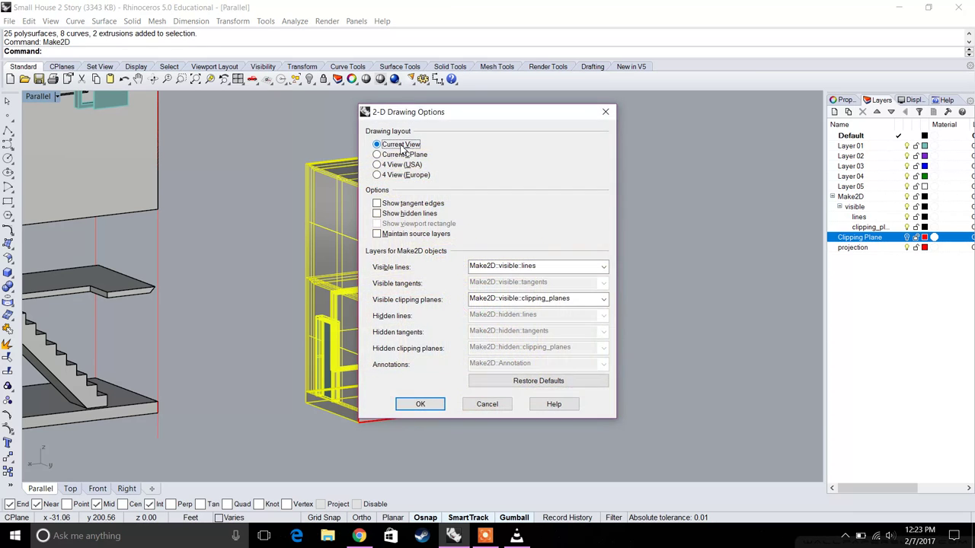
key(Return)
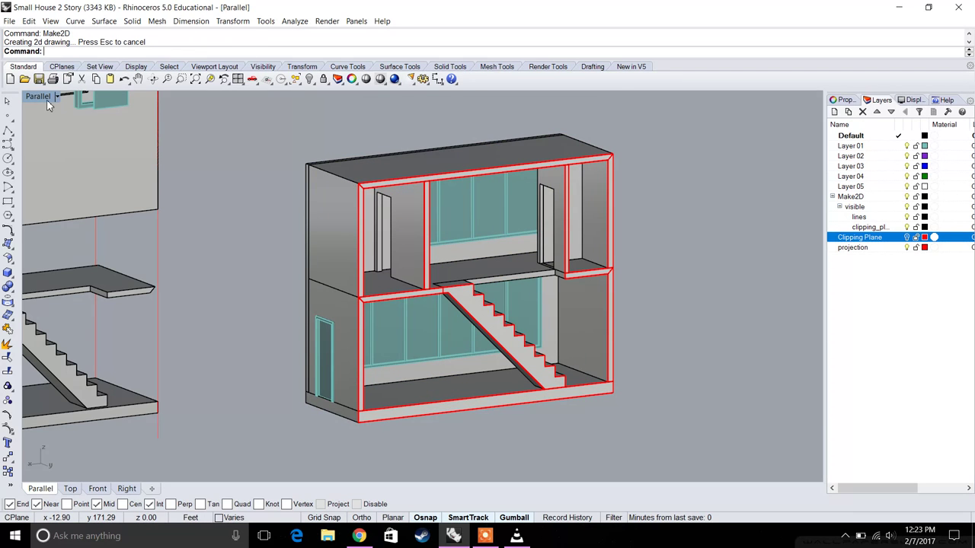
double_click(42, 97)
double_click(34, 97)
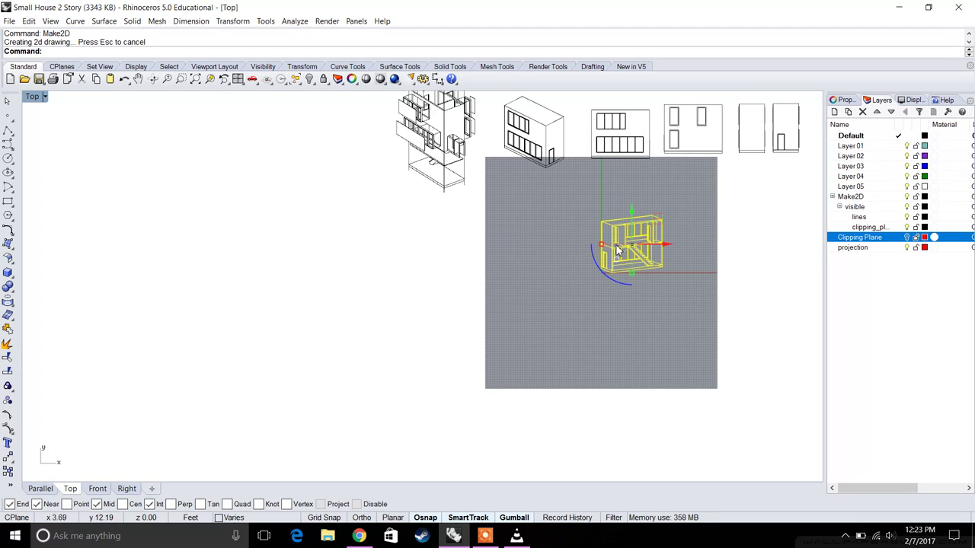
Move the new section linework left beside the elevations and isometrics, and zoom in to inspect it.
drag(618, 251, 414, 251)
scroll(413, 229, up, 2)
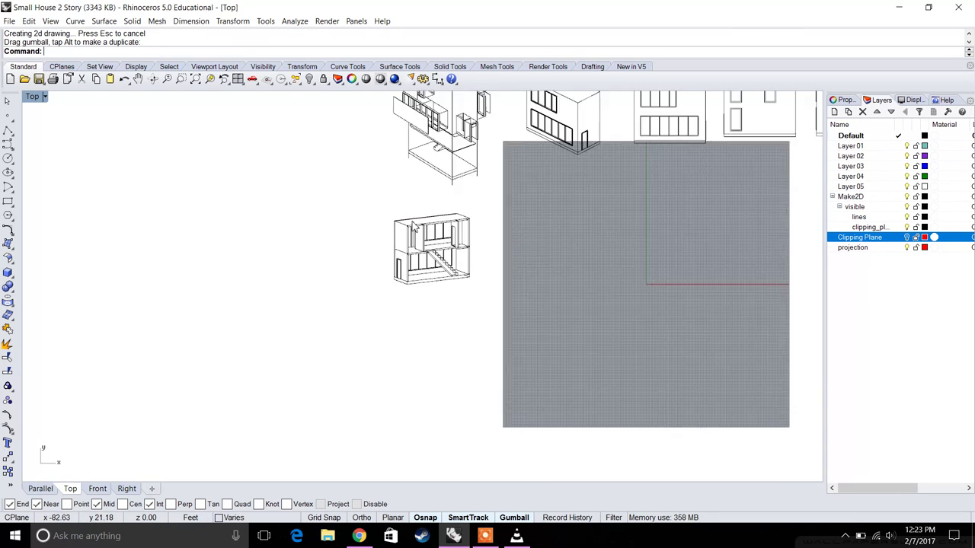
scroll(413, 229, up, 5)
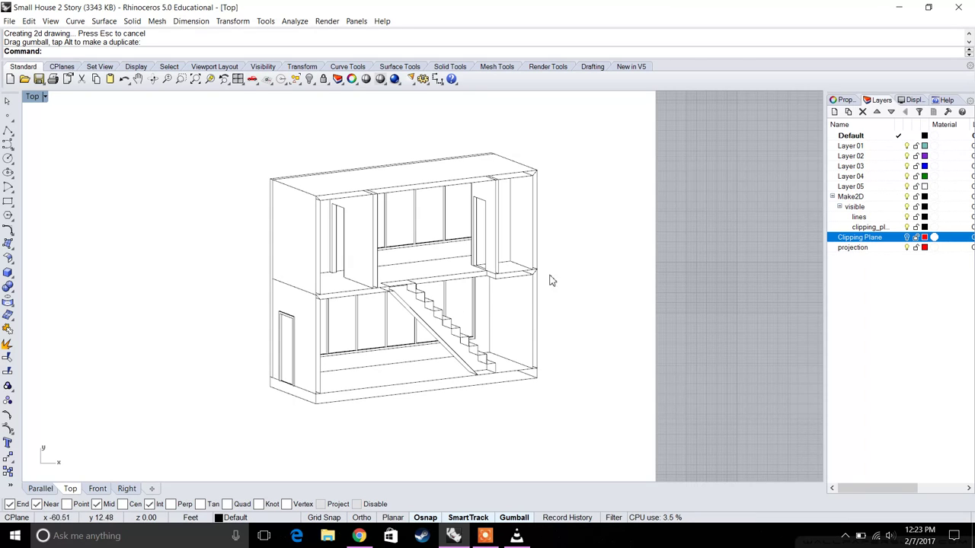
scroll(529, 274, up, 5)
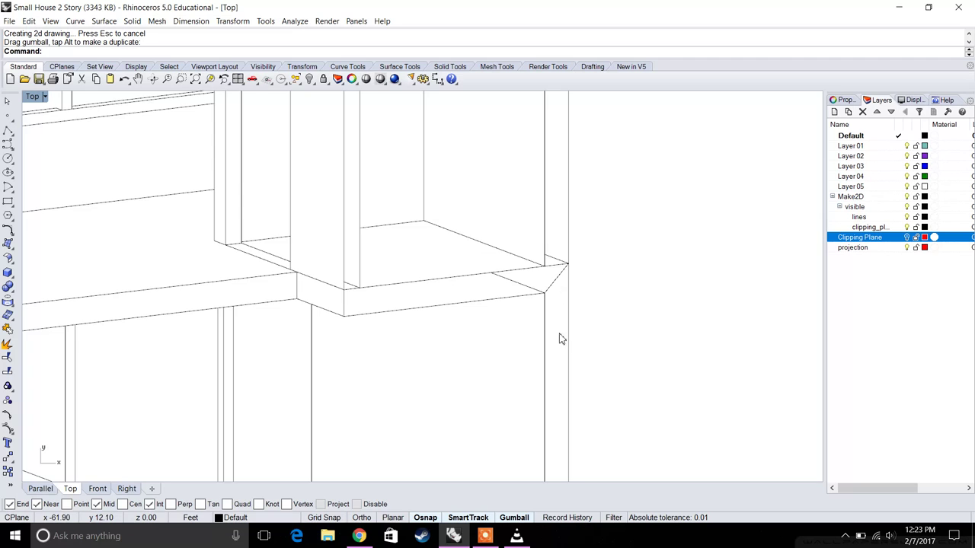
scroll(556, 261, down, 5)
right_drag(479, 217, 540, 244)
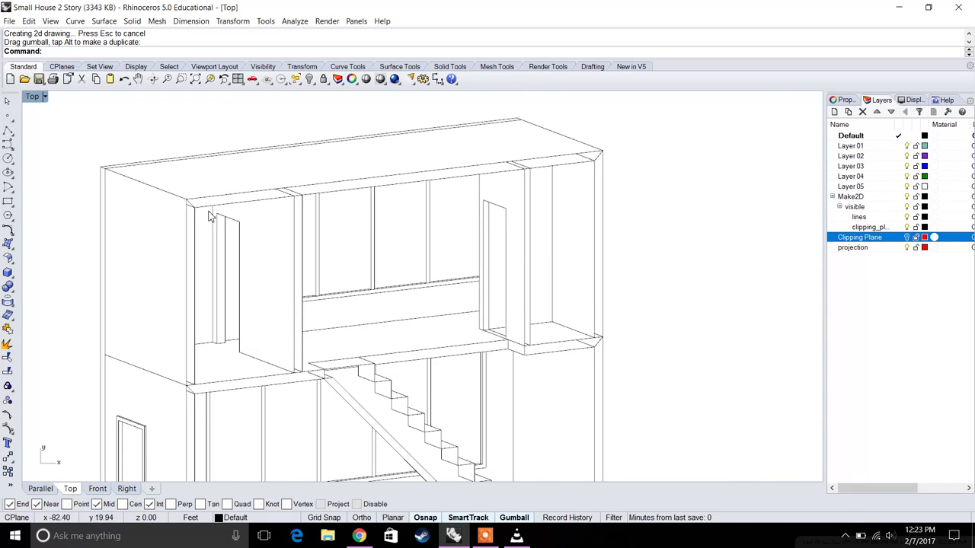
scroll(210, 216, up, 3)
scroll(533, 194, down, 3)
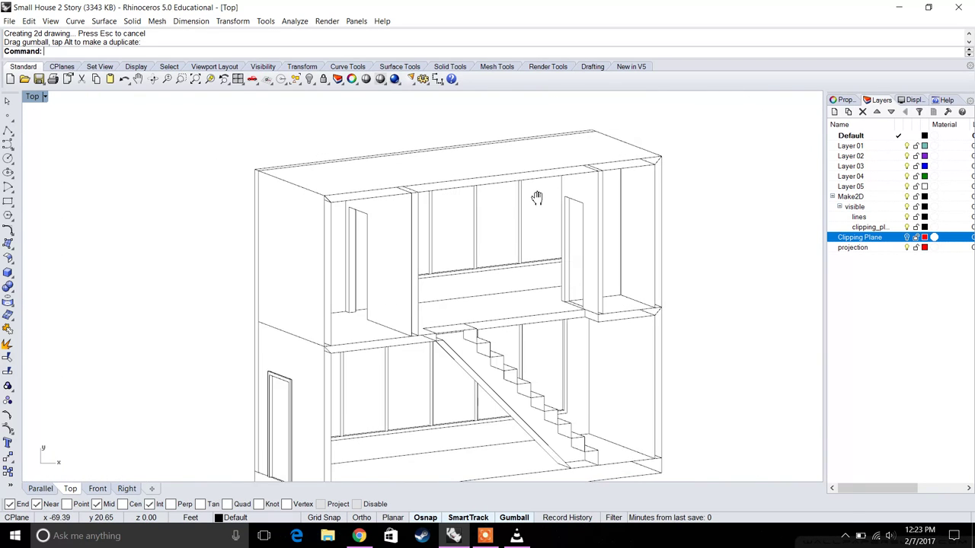
Start Trim with the whole section drawing as cutting edges.
text(trim)
key(Return)
scroll(535, 201, down, 4)
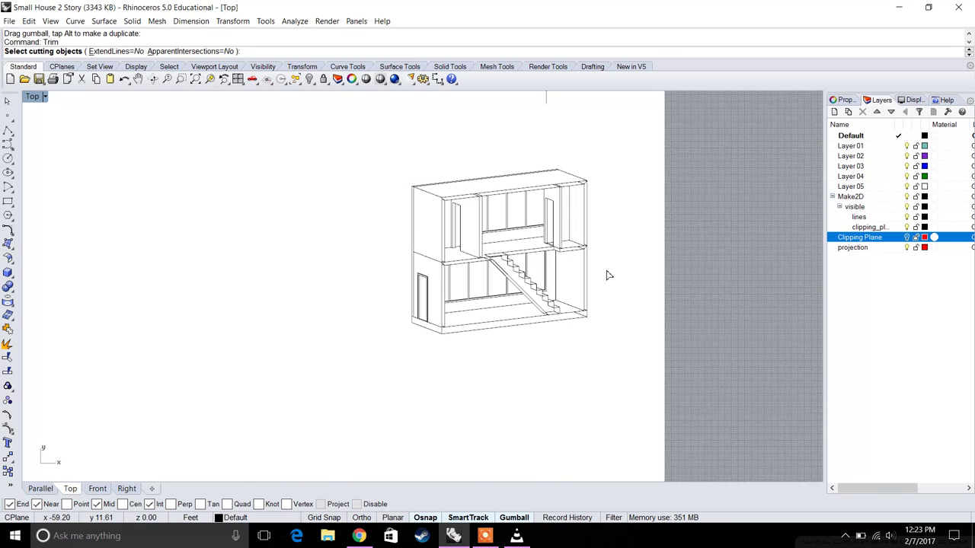
drag(634, 340, 318, 145)
scroll(431, 225, up, 5)
scroll(419, 216, down, 1)
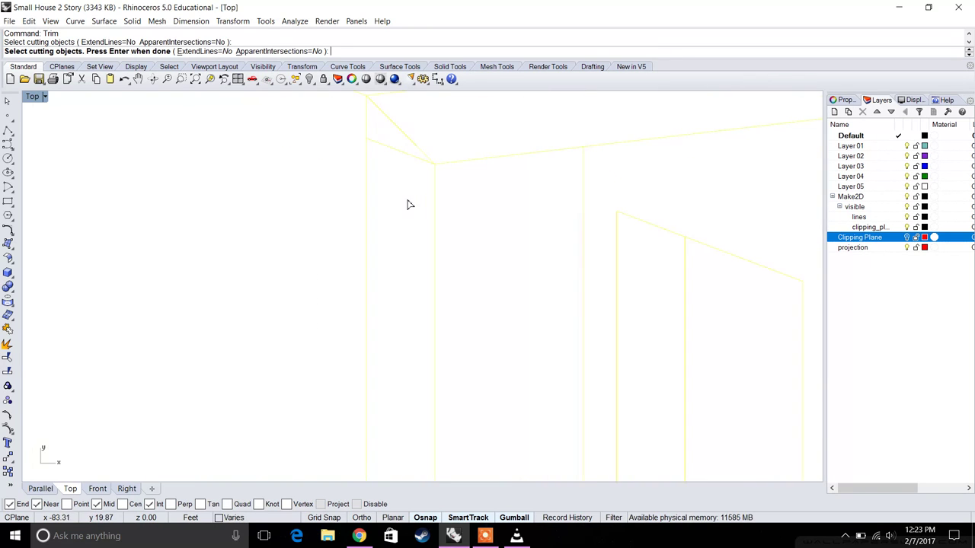
key(Return)
Trim away the overlapping line ends and stray segments in the section.
drag(413, 196, 383, 113)
scroll(498, 139, up, 3)
scroll(571, 183, up, 2)
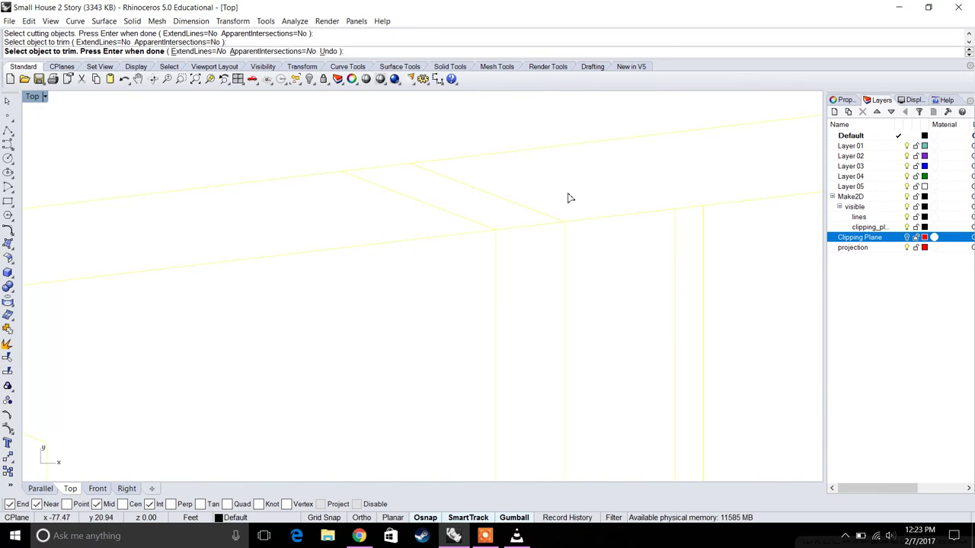
click(409, 190)
click(509, 209)
scroll(533, 217, down, 1)
scroll(567, 198, down, 3)
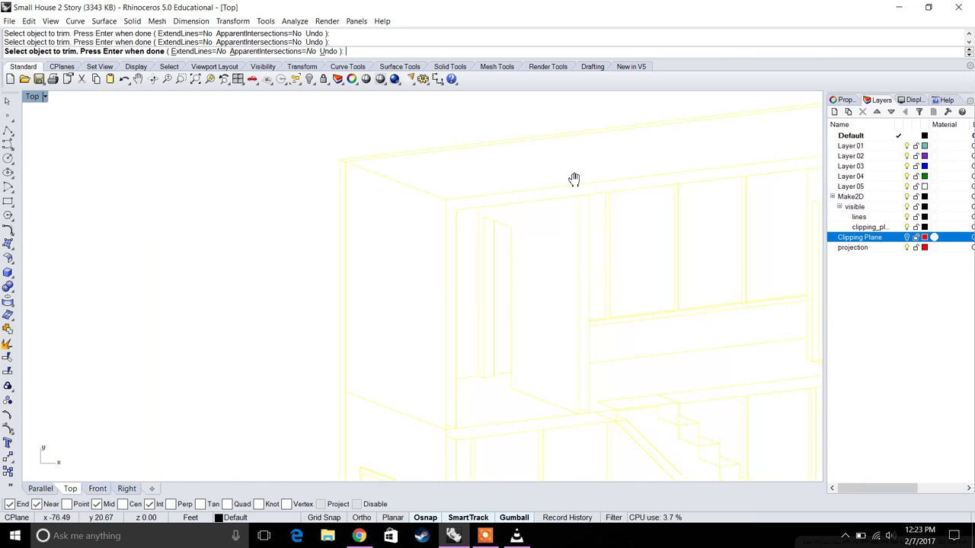
scroll(533, 152, up, 4)
scroll(466, 169, down, 3)
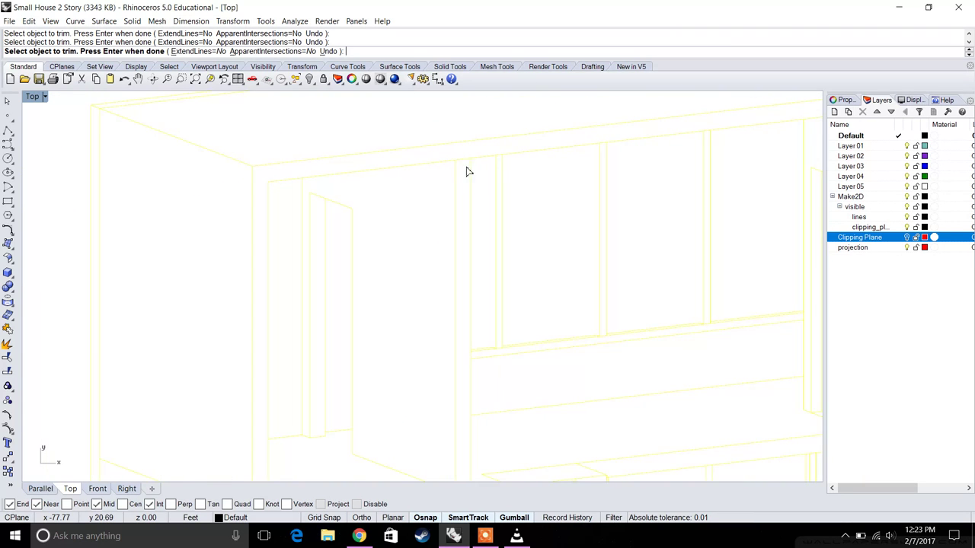
scroll(480, 167, up, 4)
scroll(487, 191, down, 3)
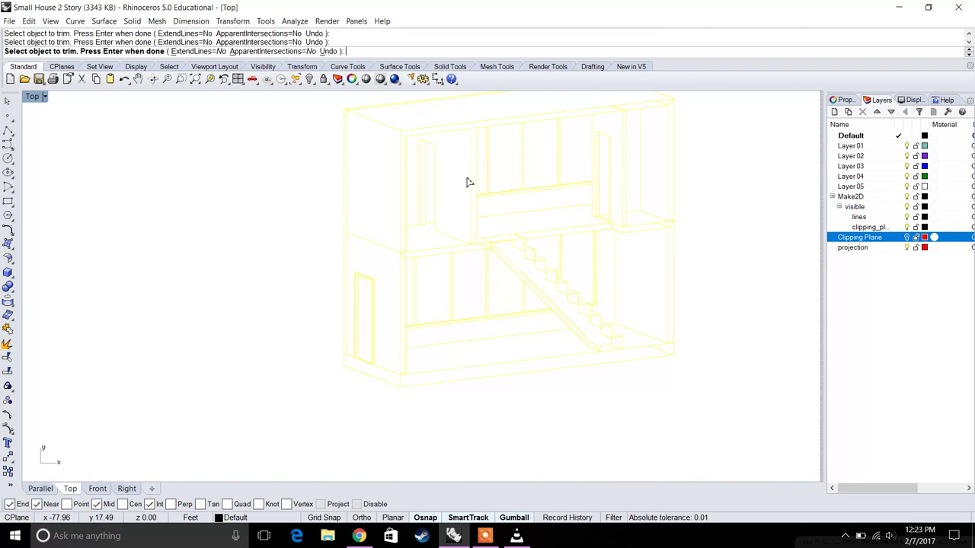
scroll(351, 320, up, 4)
scroll(297, 244, down, 4)
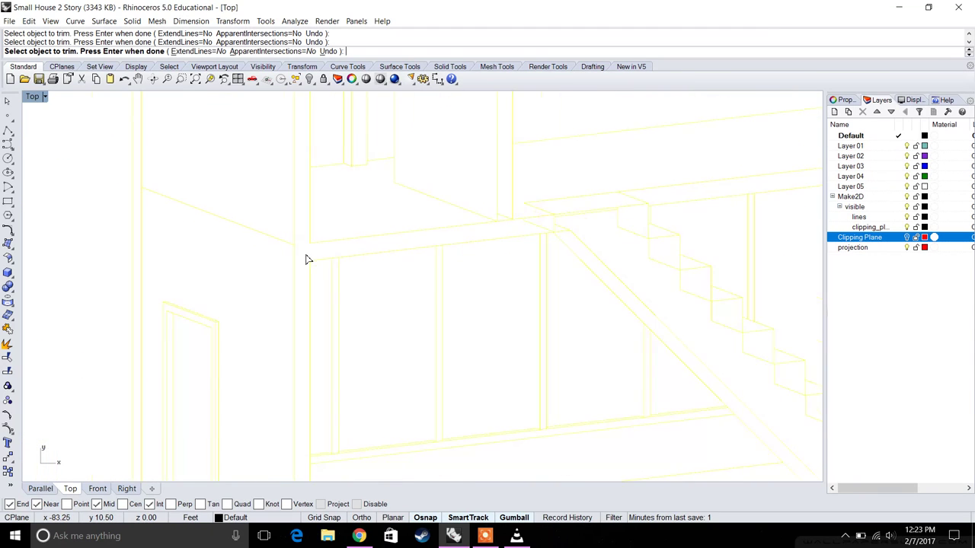
key(Return)
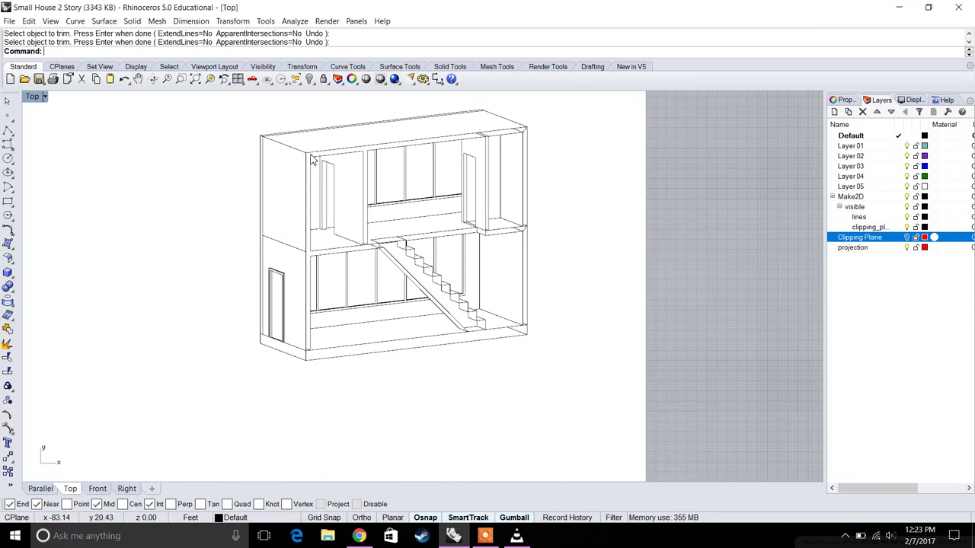
Pick nine cutting curves at the lower corner, then delete the two stray curves by the door.
scroll(308, 372, up, 6)
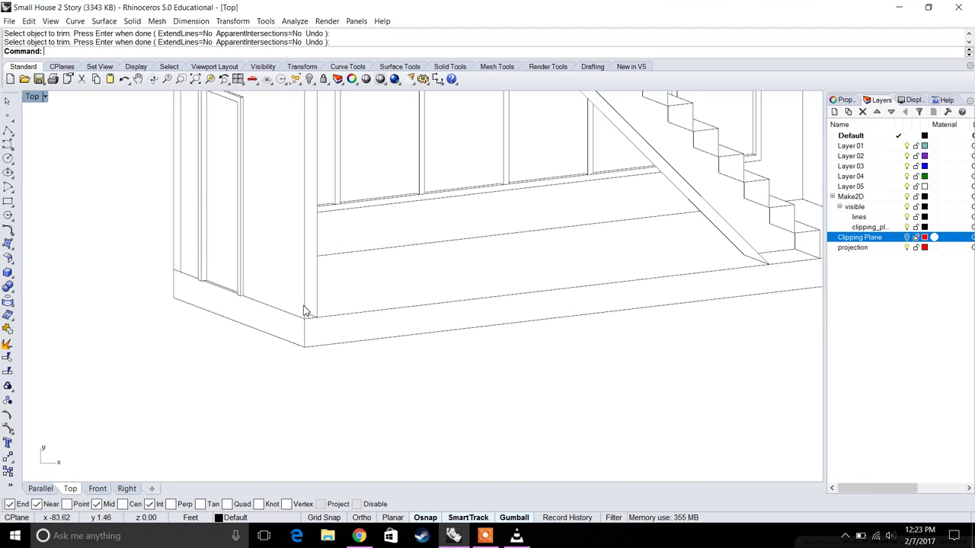
drag(404, 418, 272, 273)
scroll(297, 304, up, 2)
key(Return)
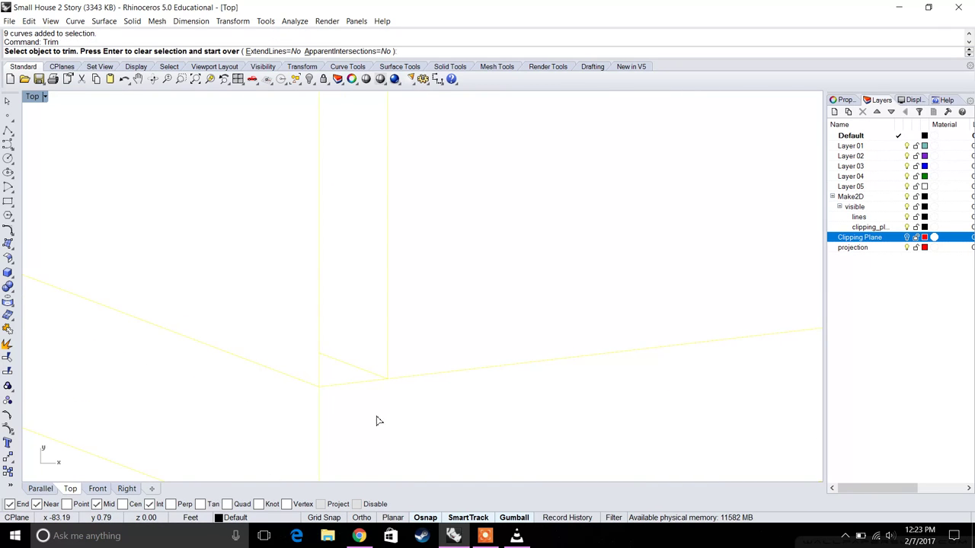
scroll(348, 343, down, 6)
scroll(303, 295, up, 2)
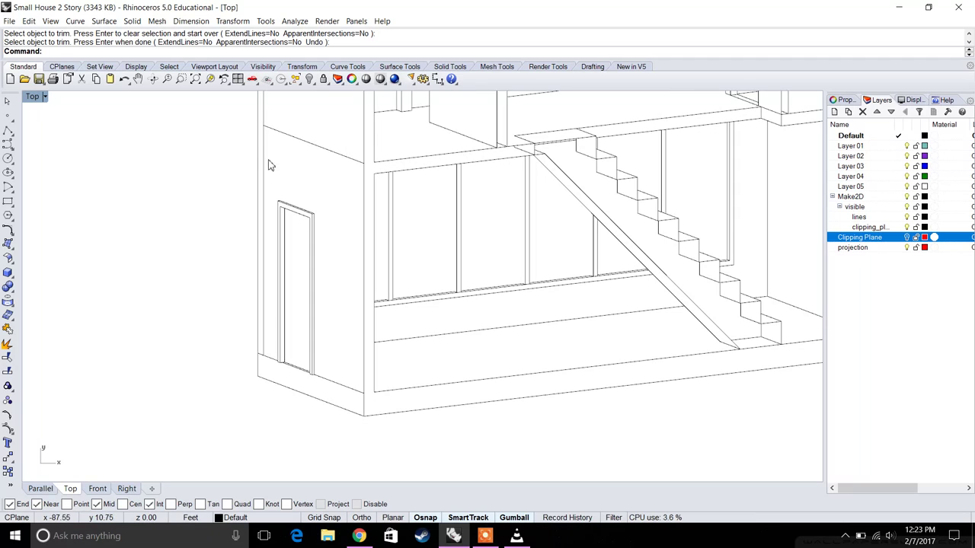
click(271, 162)
click(309, 145)
scroll(308, 145, up, 3)
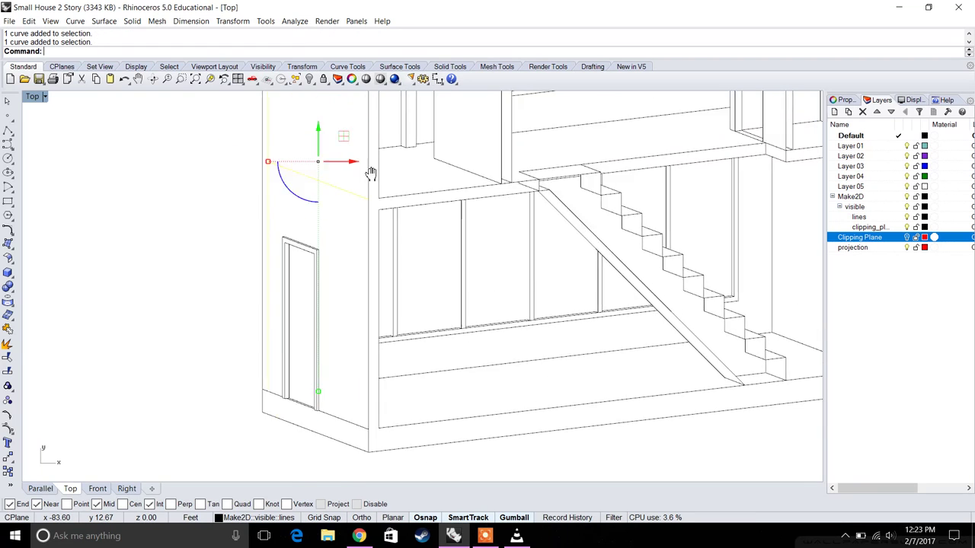
key(Delete)
Delete the stray curve along the roof's top edge.
scroll(374, 239, down, 8)
scroll(346, 225, up, 5)
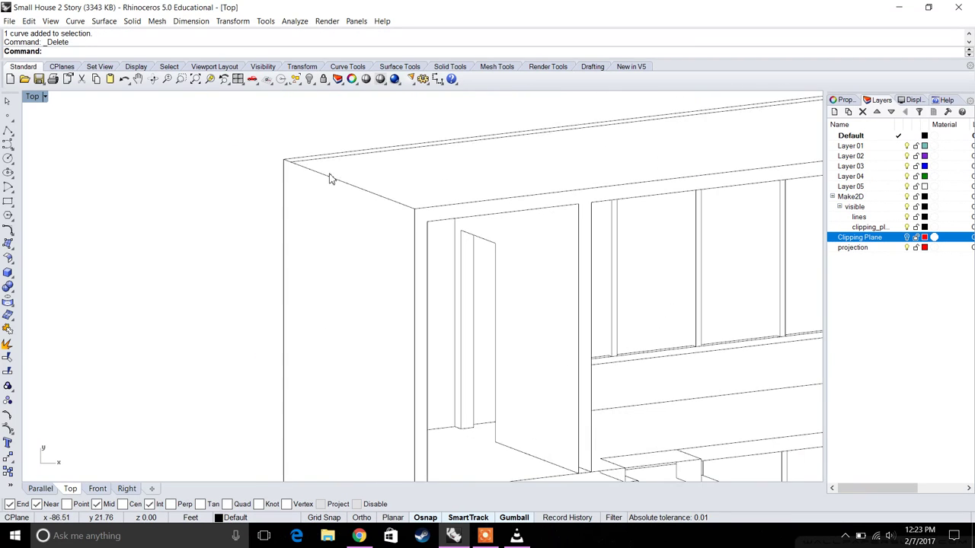
click(331, 157)
scroll(331, 158, down, 5)
key(Delete)
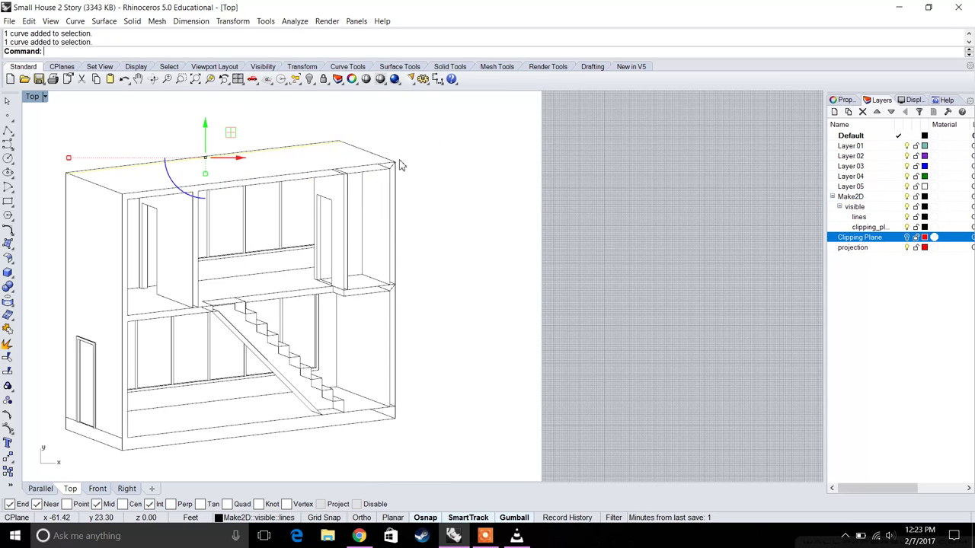
scroll(396, 159, down, 4)
click(485, 536)
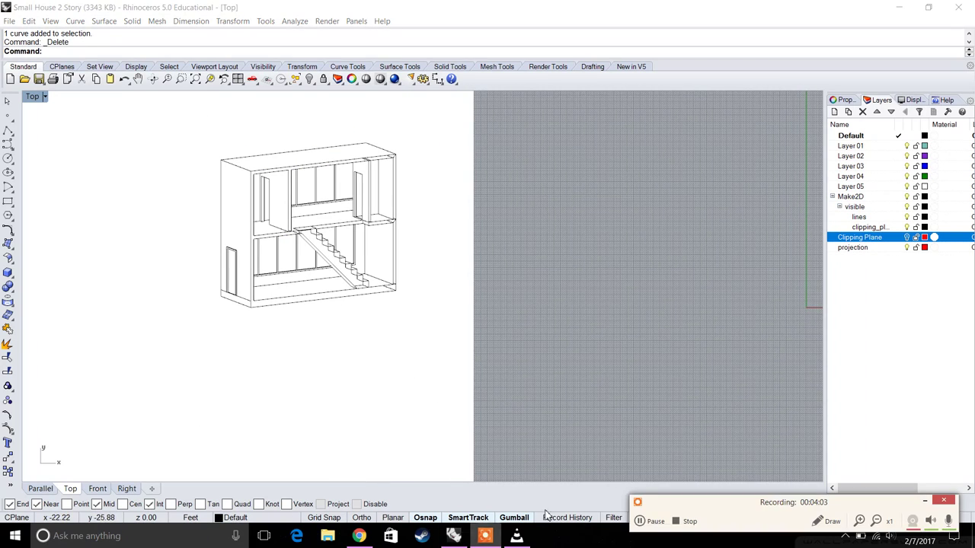
click(653, 521)
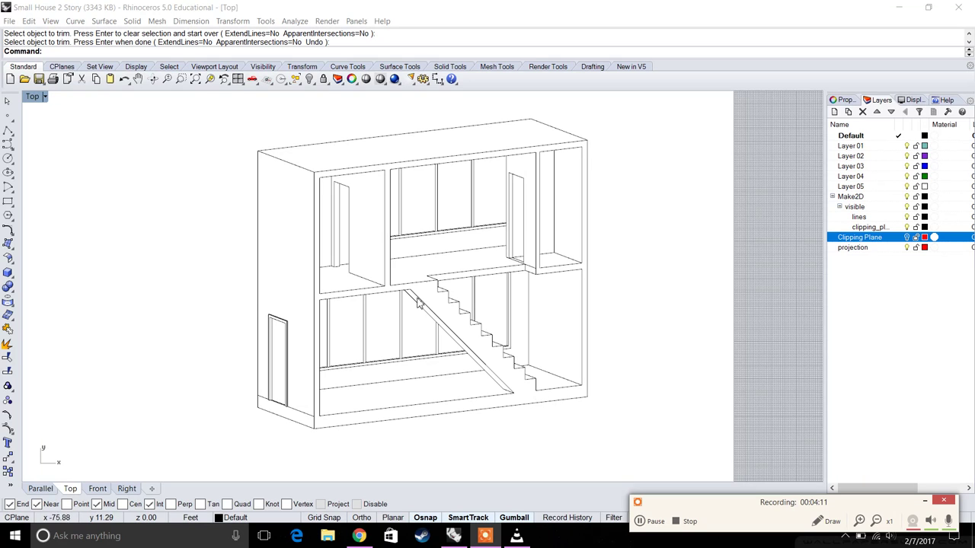
Move the trimmed section drawing right and up into the end of the elevation row.
scroll(479, 329, down, 6)
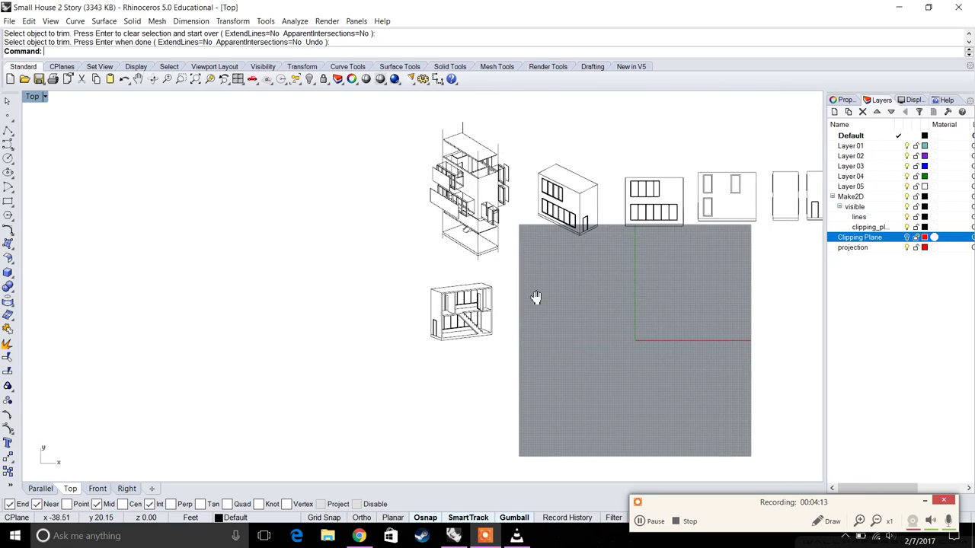
drag(326, 286, 326, 287)
drag(438, 330, 763, 330)
right_drag(762, 330, 564, 333)
drag(564, 333, 655, 333)
alt+drag(606, 301, 607, 185)
key(Escape)
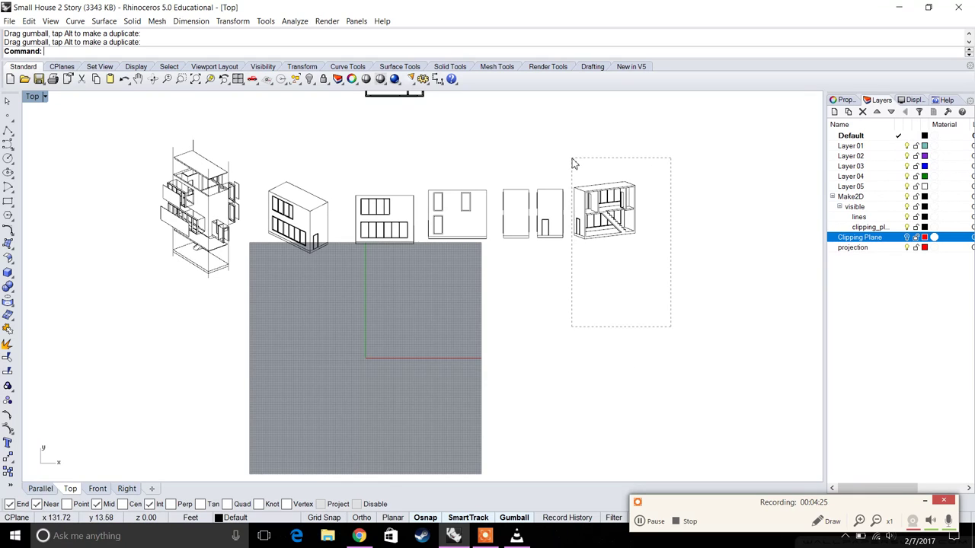
drag(575, 163, 574, 161)
drag(641, 220, 665, 219)
Shift the door side elevation slightly right to even out the spacing.
drag(582, 258, 536, 151)
scroll(553, 219, up, 3)
drag(573, 219, 599, 219)
key(Escape)
scroll(599, 220, down, 5)
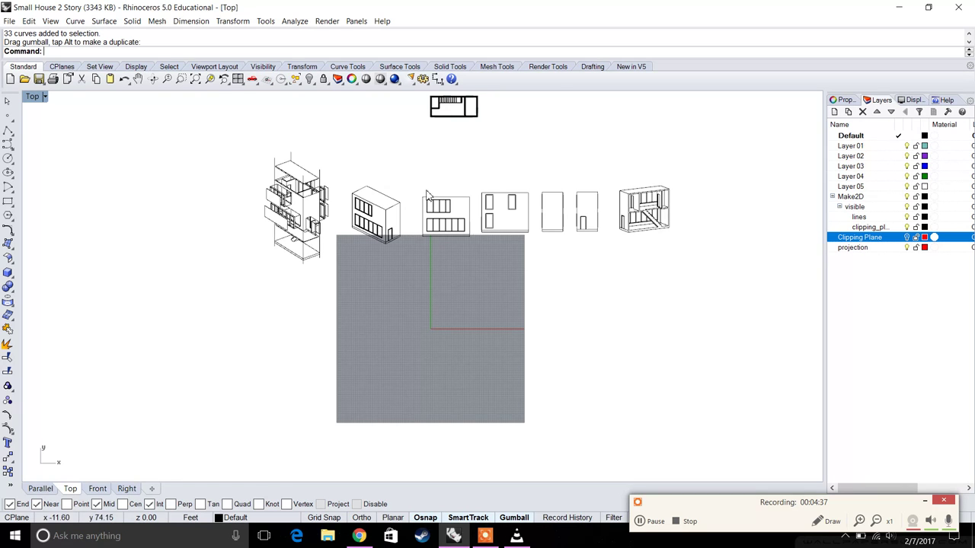
Create a new layer named Hidden Line and make it the current layer.
scroll(241, 199, up, 5)
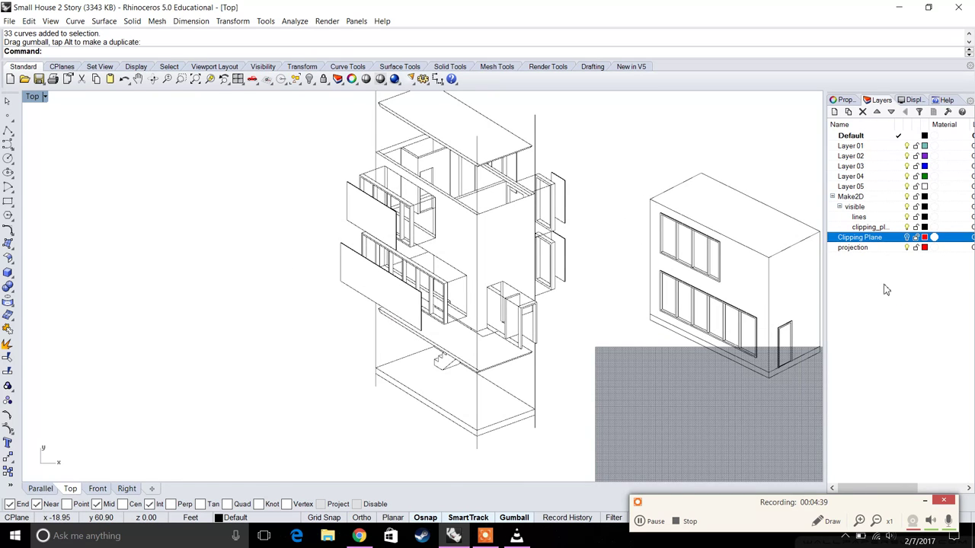
right_click(887, 289)
click(891, 290)
text(Hidden Line)
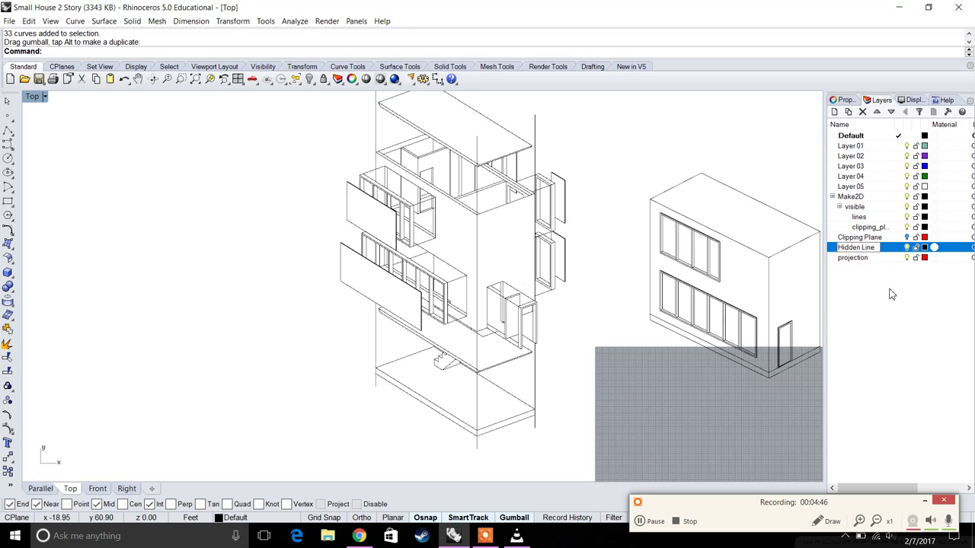
click(892, 294)
double_click(872, 251)
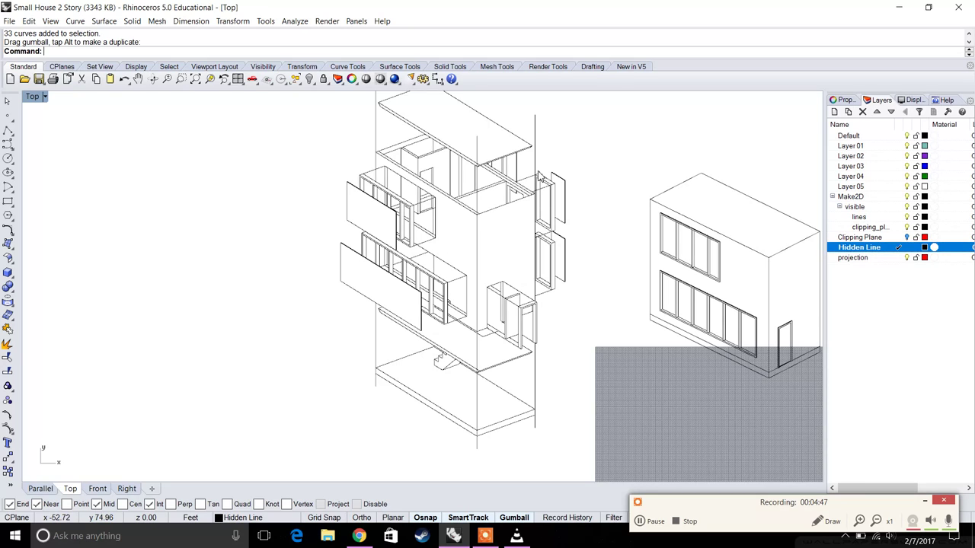
Move four curves of the exploded isometric onto the Hidden Line layer.
click(378, 140)
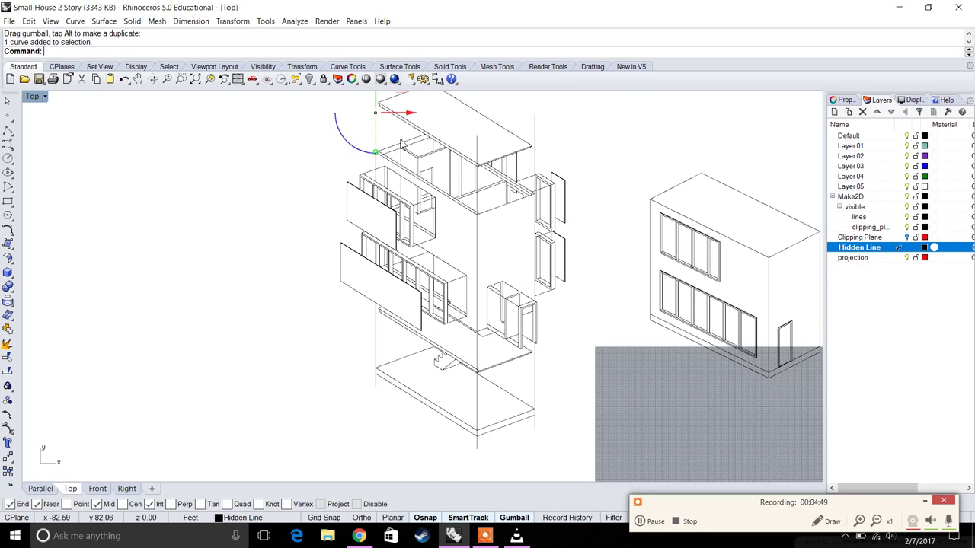
shift+click(480, 190)
shift+click(535, 148)
right_drag(485, 122, 481, 170)
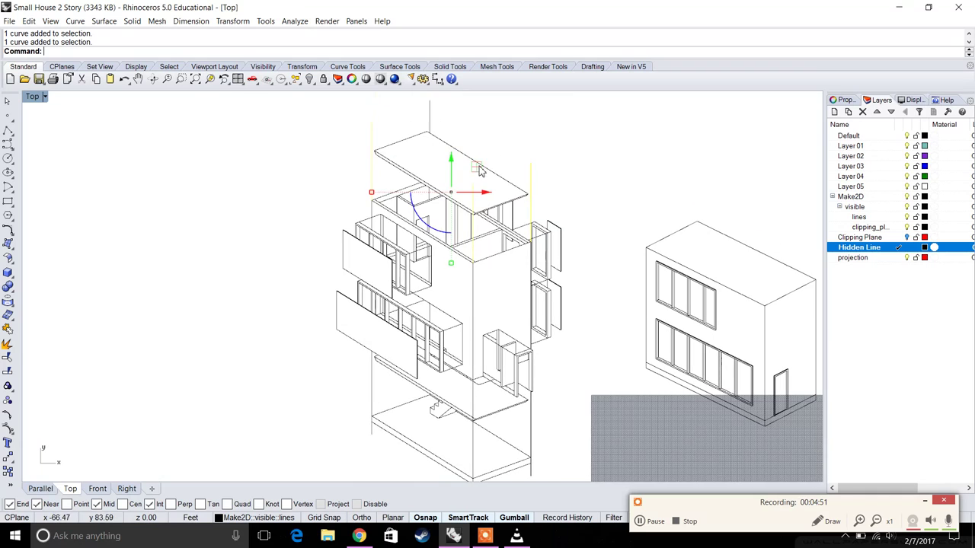
right_click(862, 251)
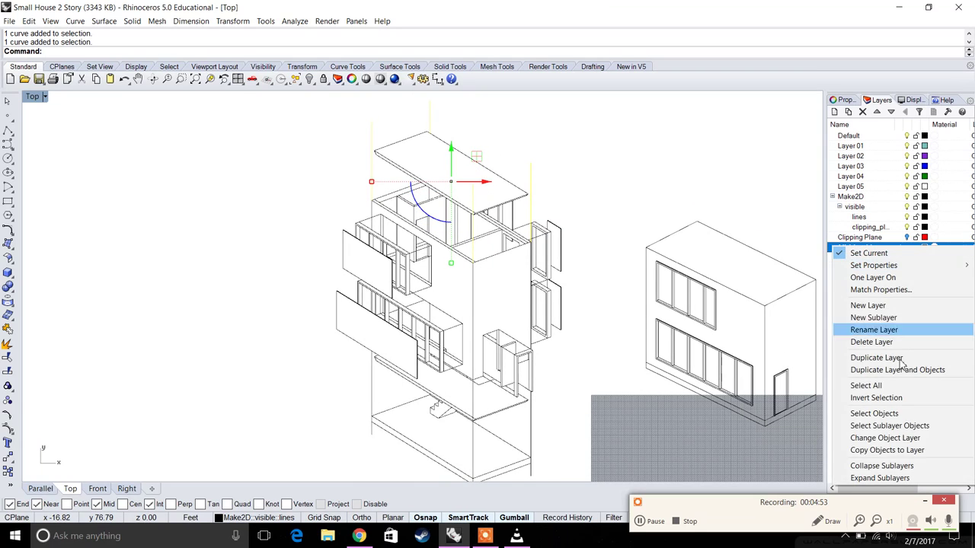
click(860, 437)
right_drag(587, 359, 576, 310)
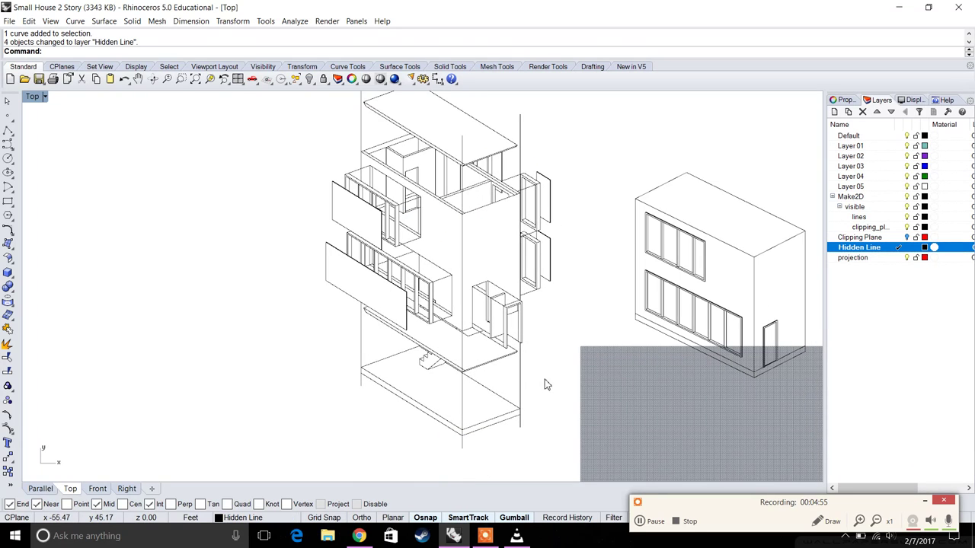
drag(515, 375, 512, 381)
scroll(549, 389, down, 6)
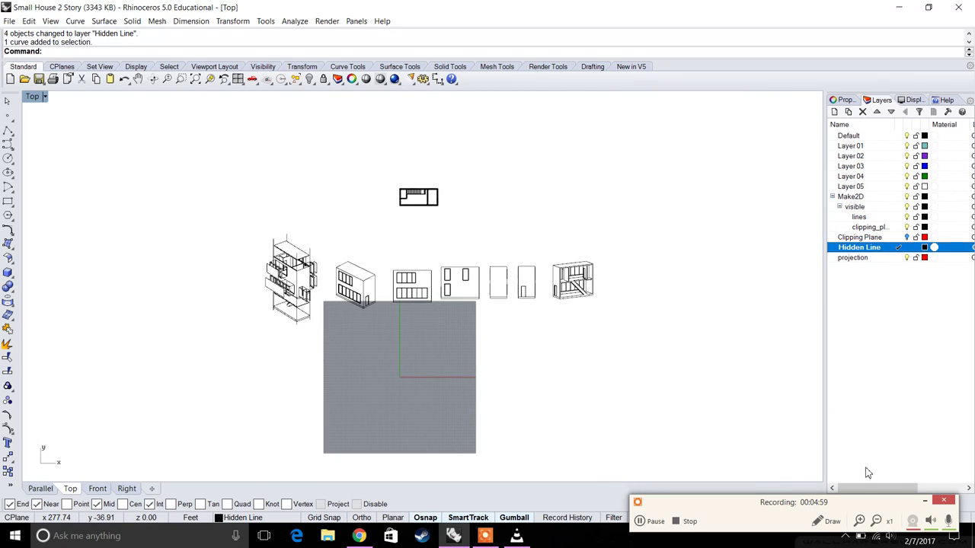
Scroll the Layers panel to show Linetype and Print Width, then recentre the drawing row.
click(902, 495)
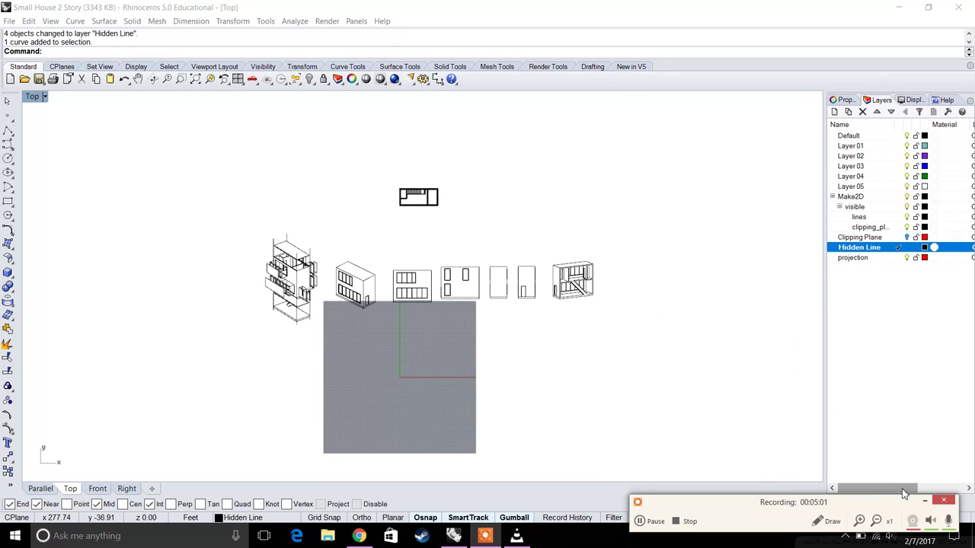
click(909, 358)
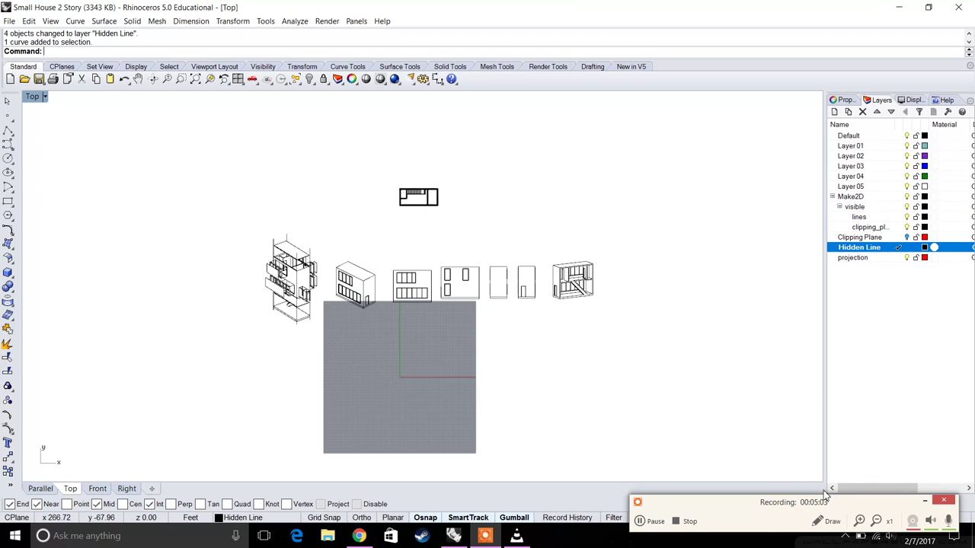
click(924, 500)
drag(911, 487, 966, 492)
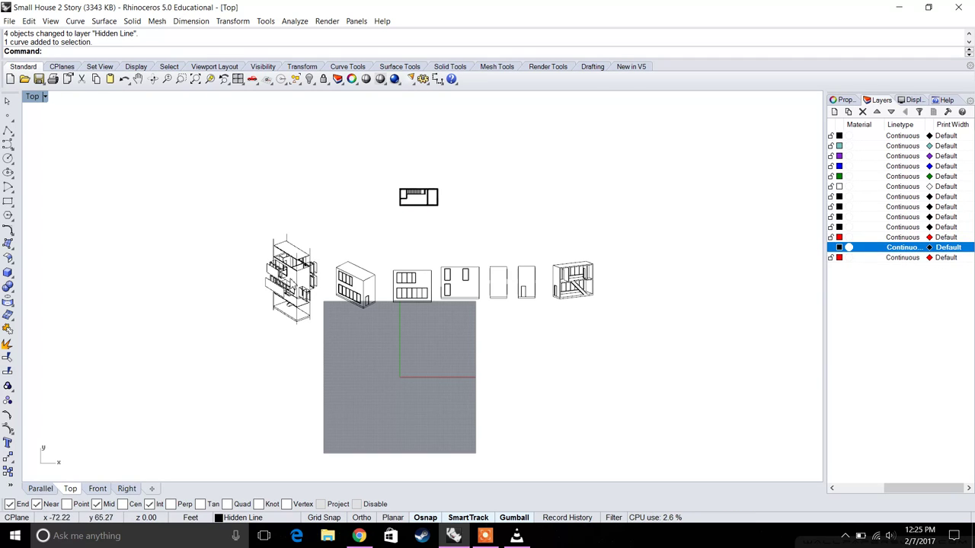
scroll(288, 302, up, 3)
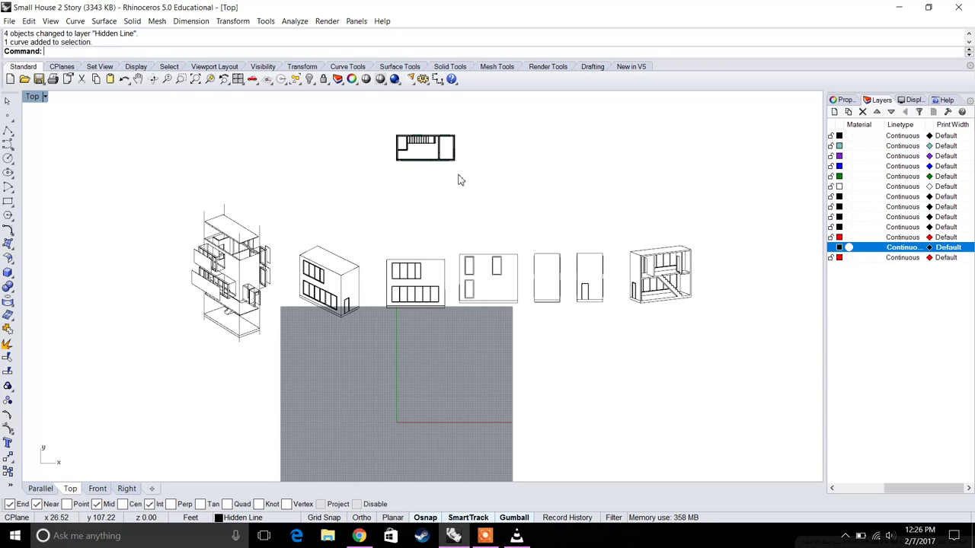
right_drag(459, 180, 464, 205)
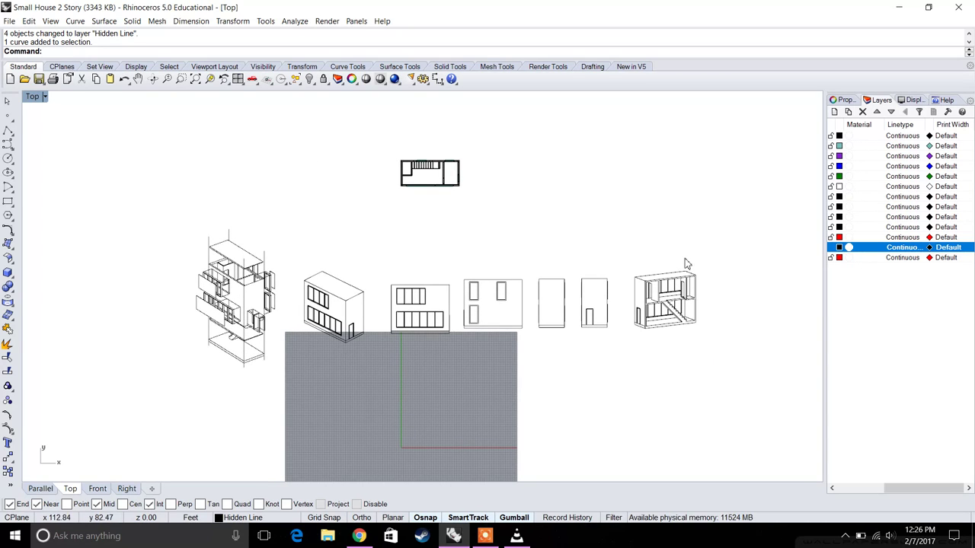